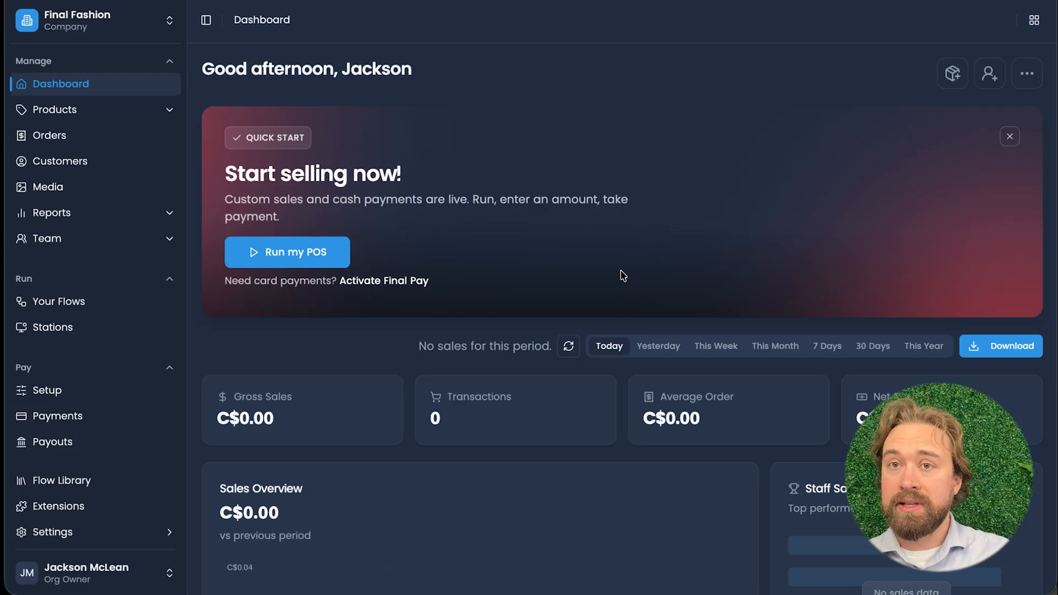
Start a new product from the product list and name it "Final Hat"
left_click(83, 113)
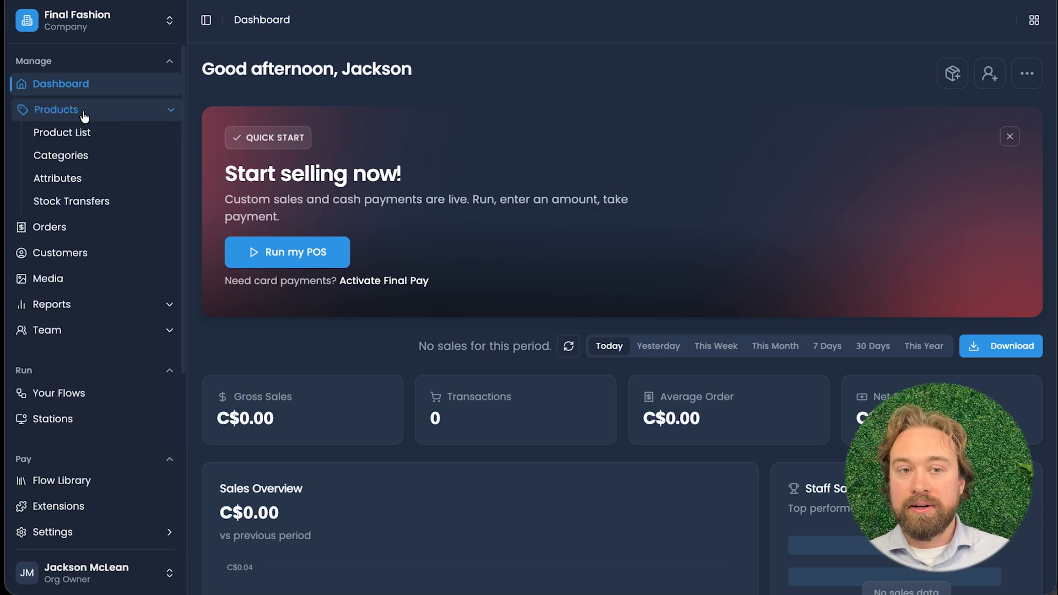
left_click(78, 138)
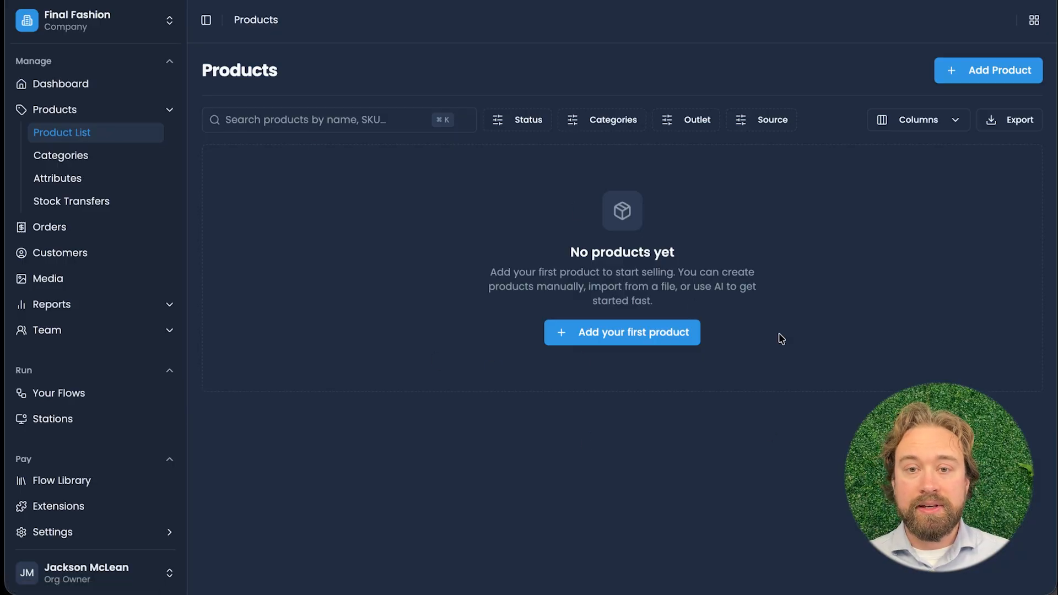
left_click(640, 334)
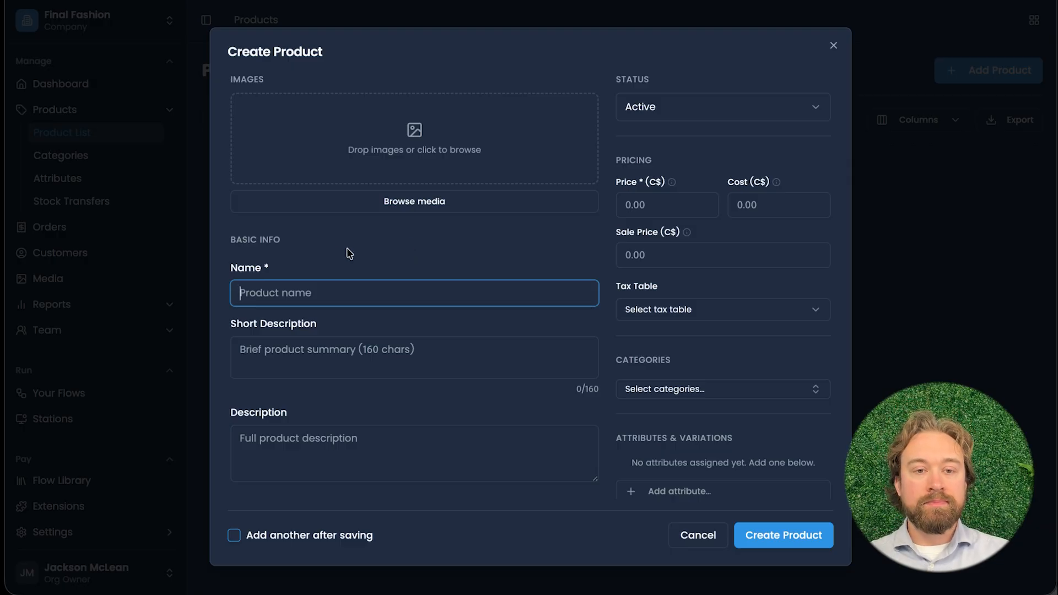
left_click(272, 293)
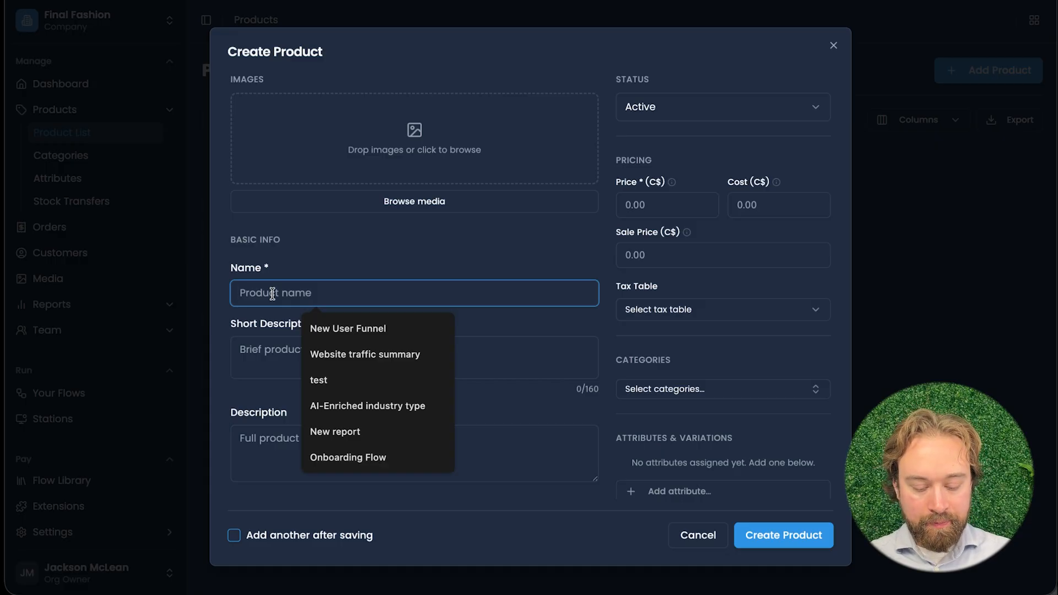
type("Final Hat")
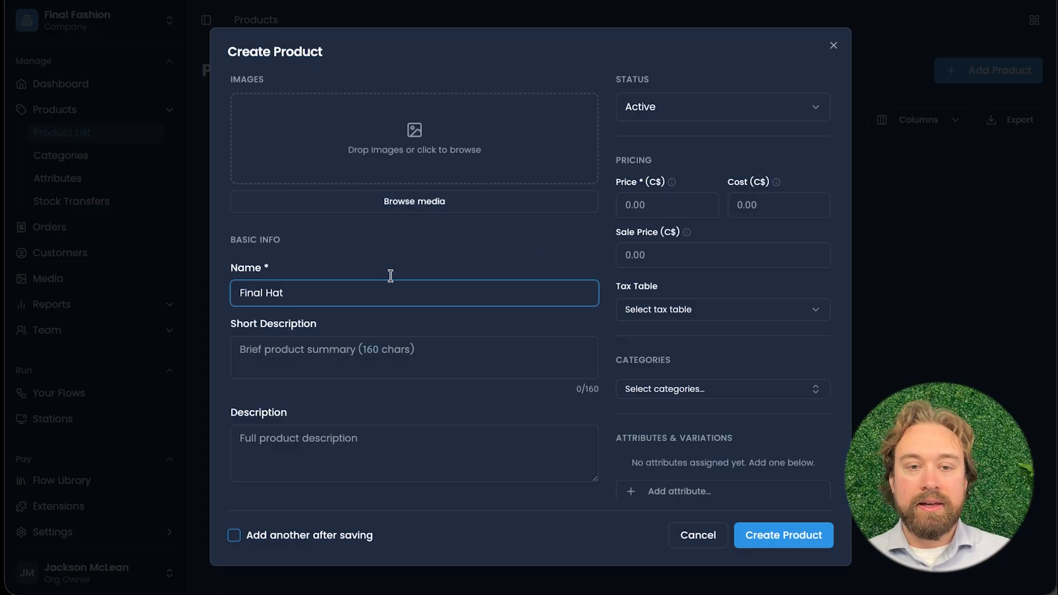
Set the product's price to C$5.00 and create the product
left_click(651, 205)
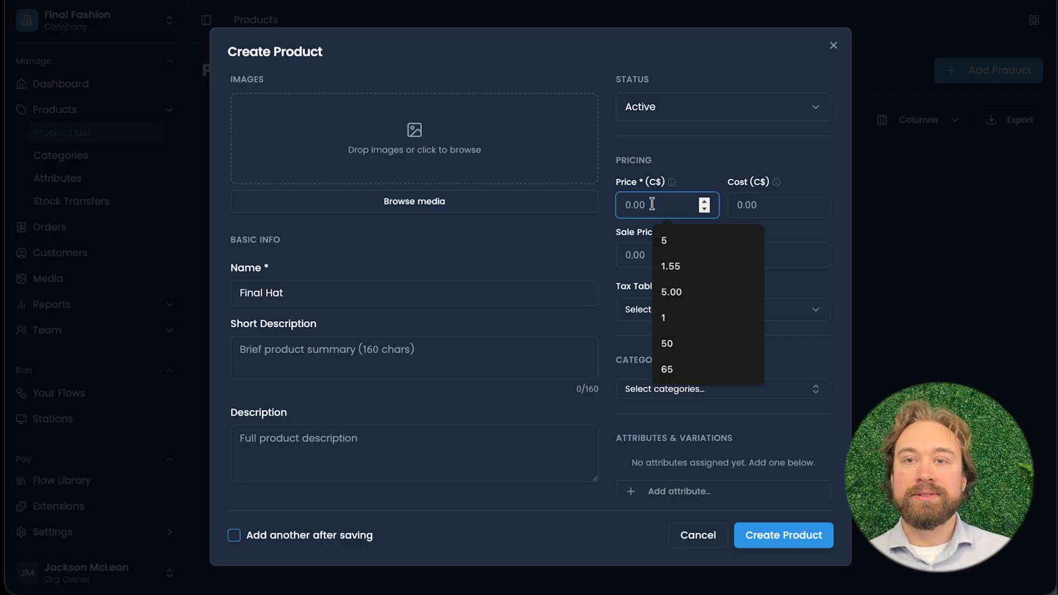
type("5.00")
left_click(710, 159)
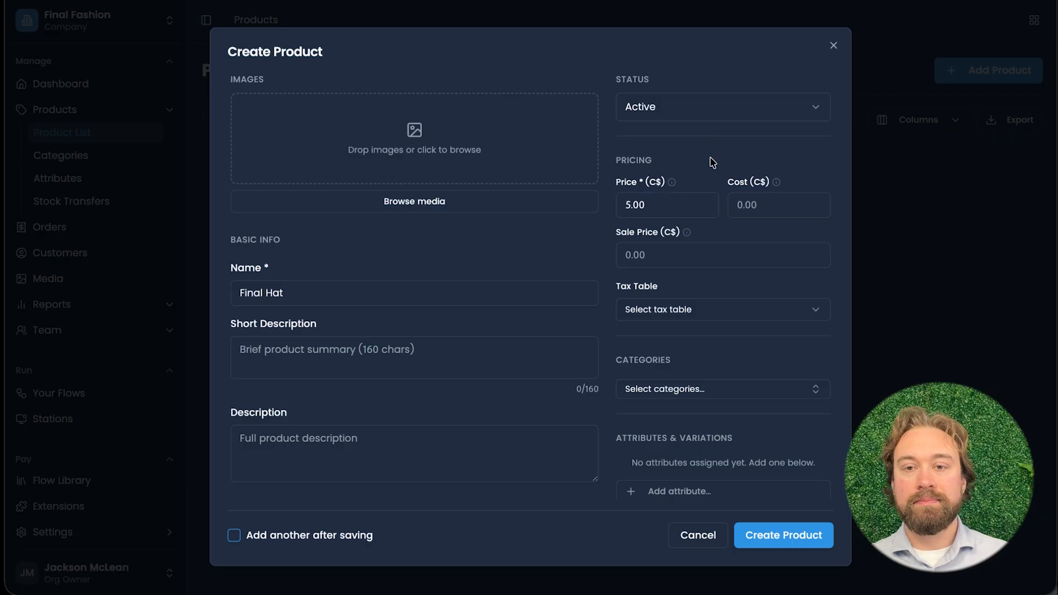
left_click(785, 544)
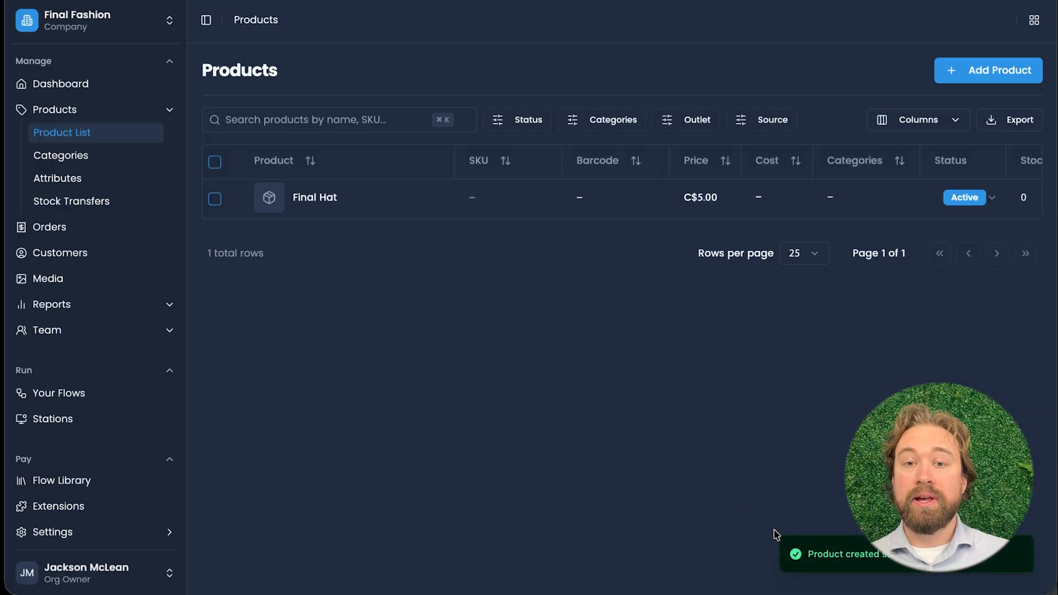
Open the Final Hat product and examine its product info, including the available status options and the source
left_click(316, 197)
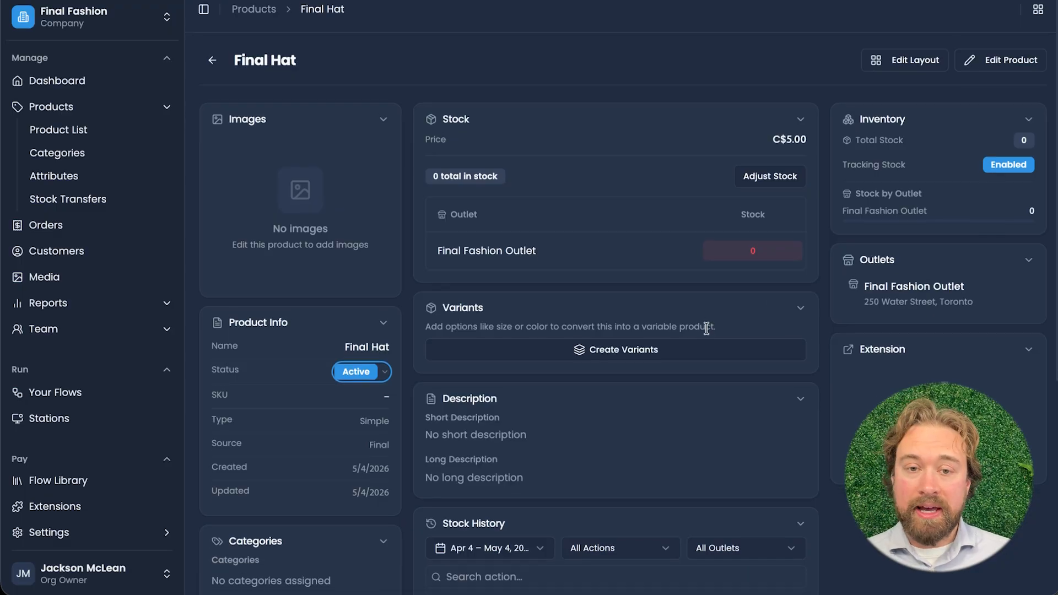
scroll(707, 328, "down", 2)
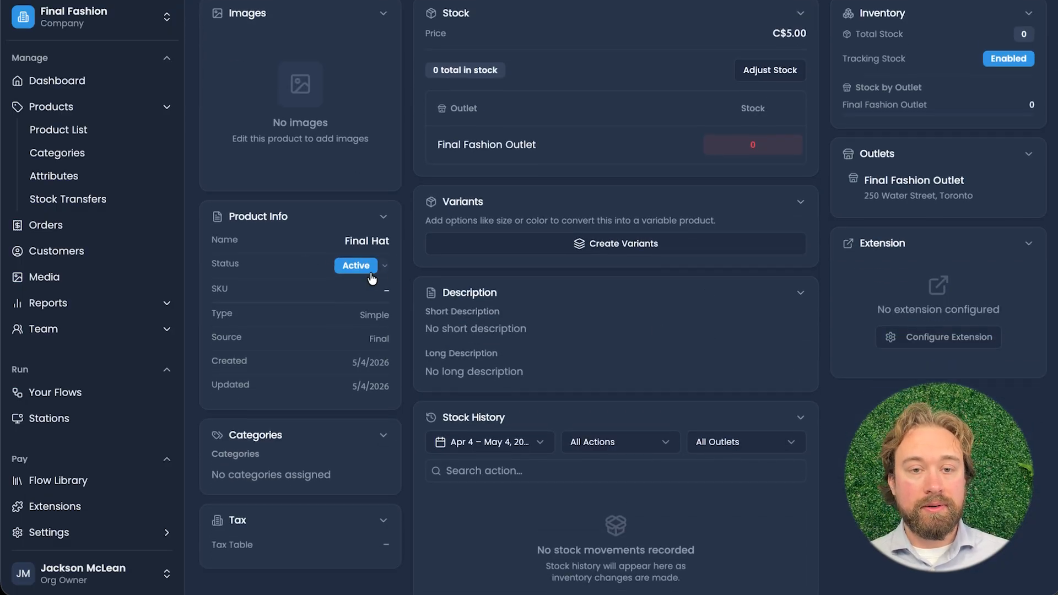
left_click(387, 270)
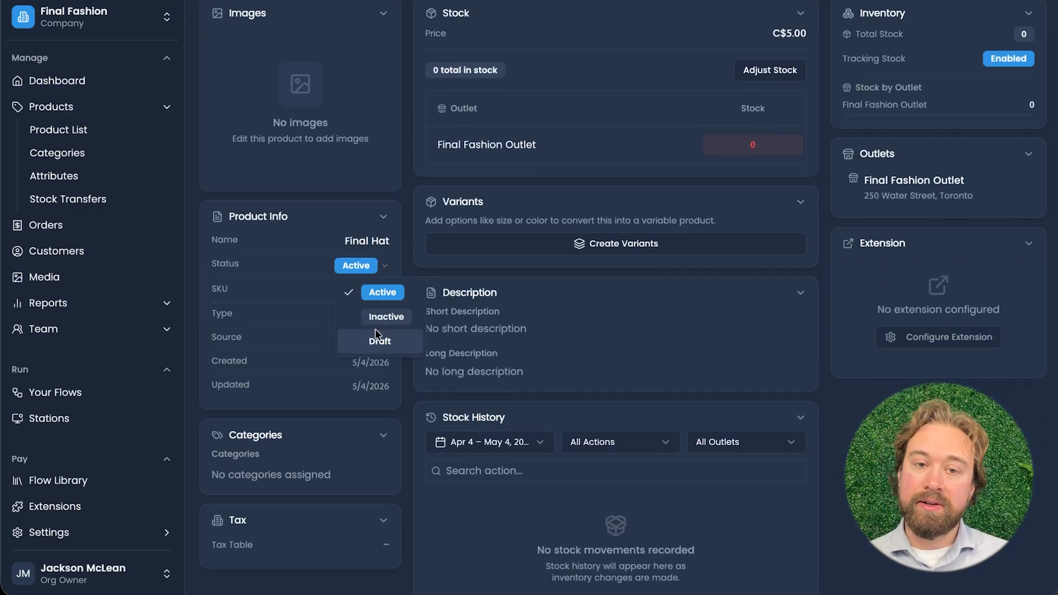
left_click(294, 270)
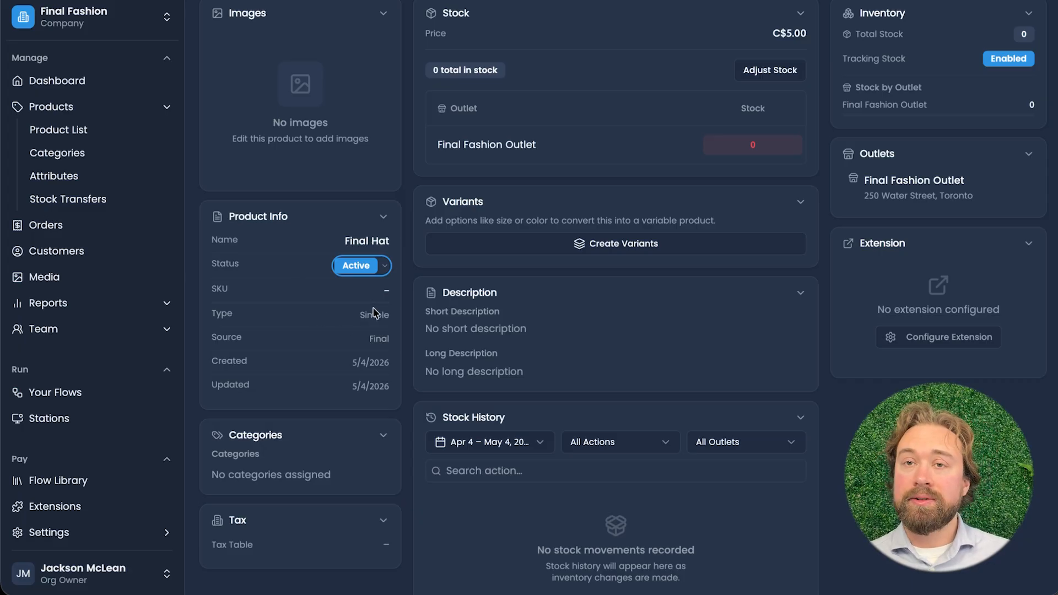
left_click(371, 338)
left_click_drag(371, 337, 403, 342)
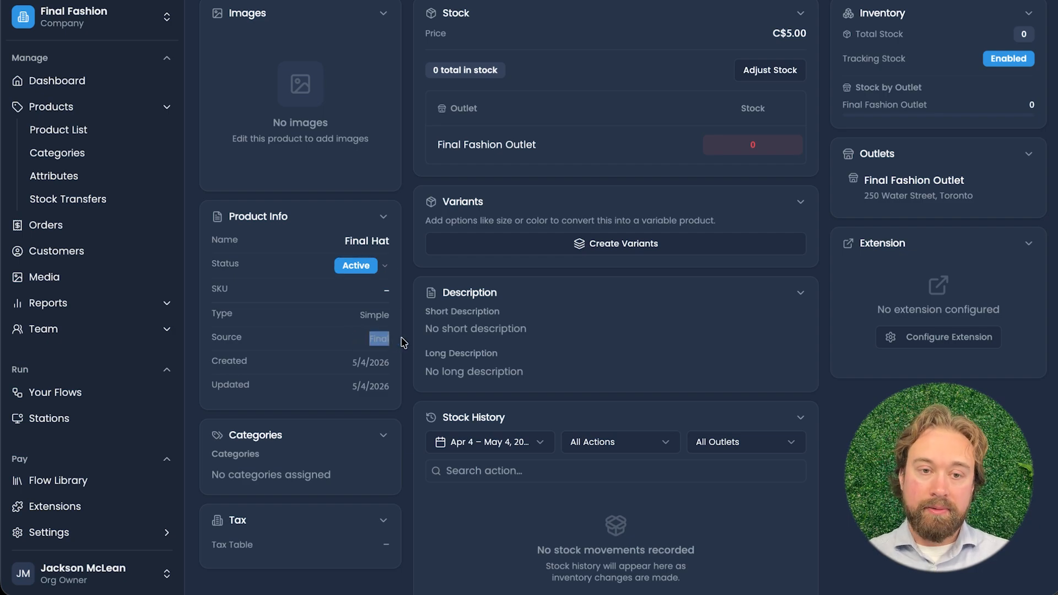
left_click(402, 354)
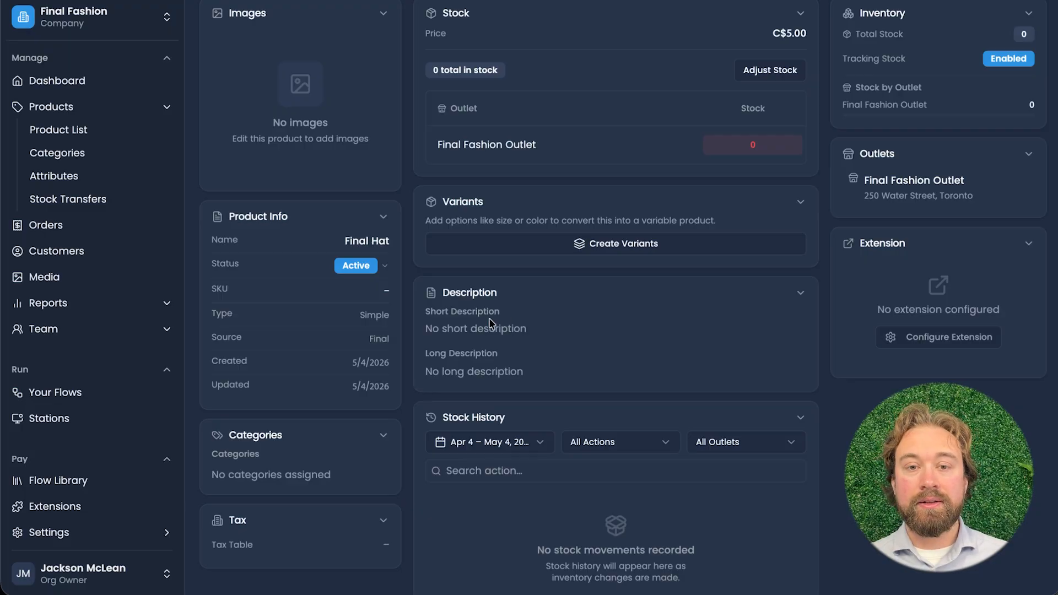
Review the product's description, categories, tax, stock history and pricing insights
scroll(488, 318, "down", 1)
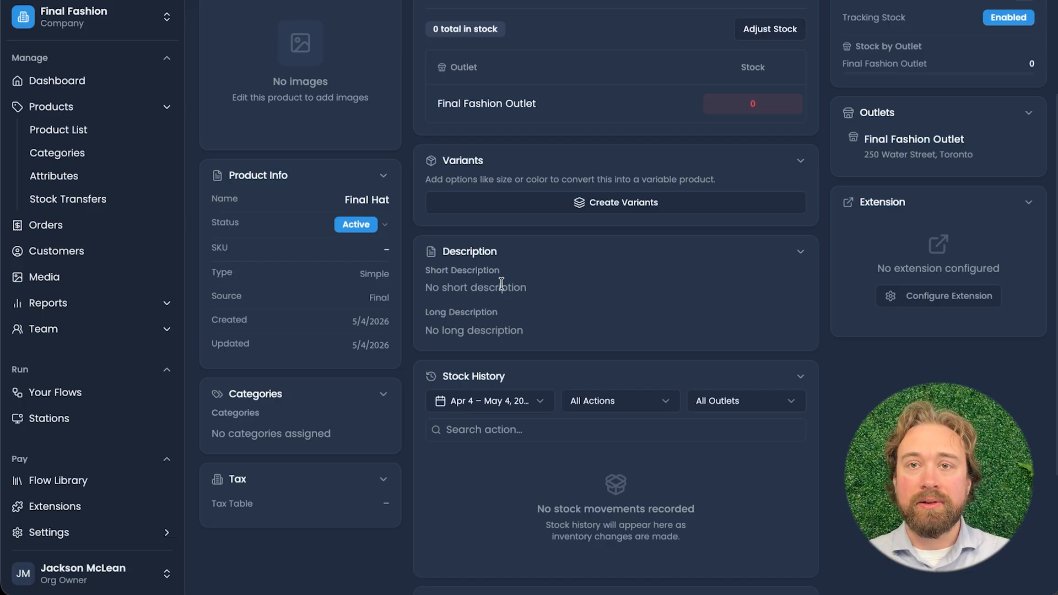
scroll(501, 283, "down", 1)
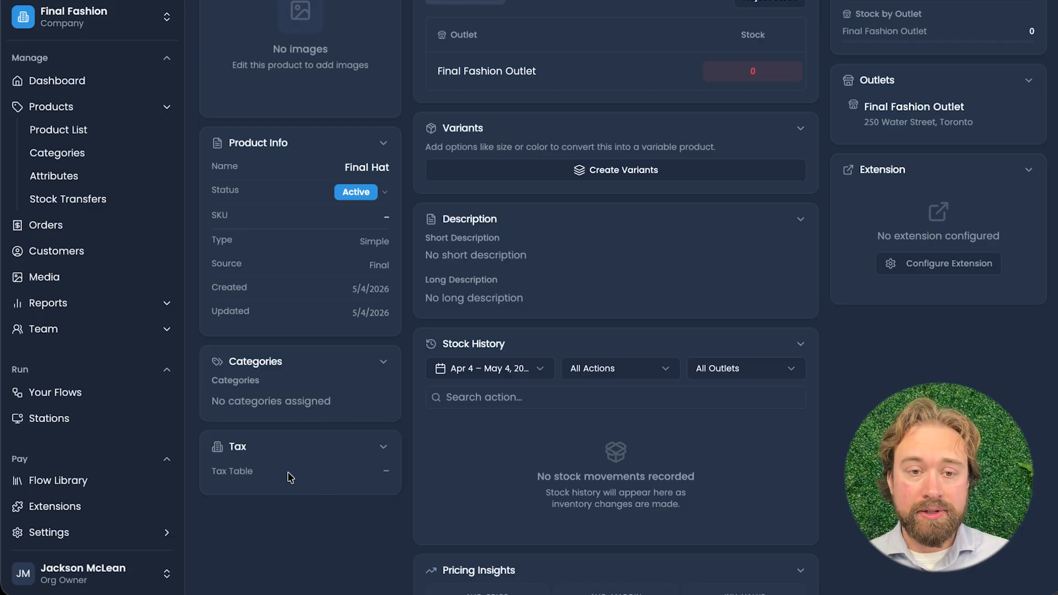
scroll(291, 477, "down", 1)
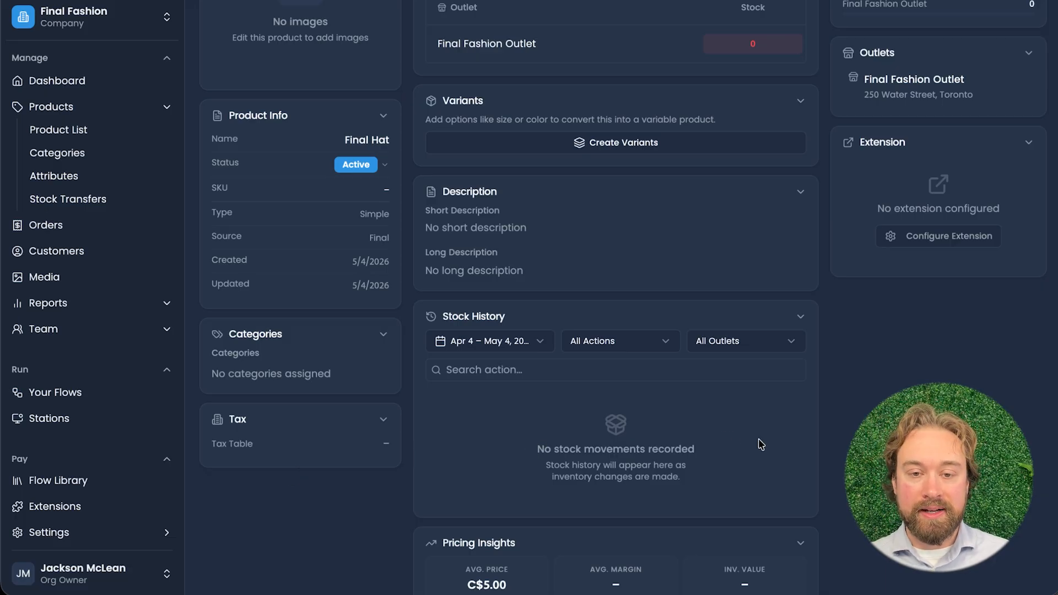
scroll(769, 443, "down", 3)
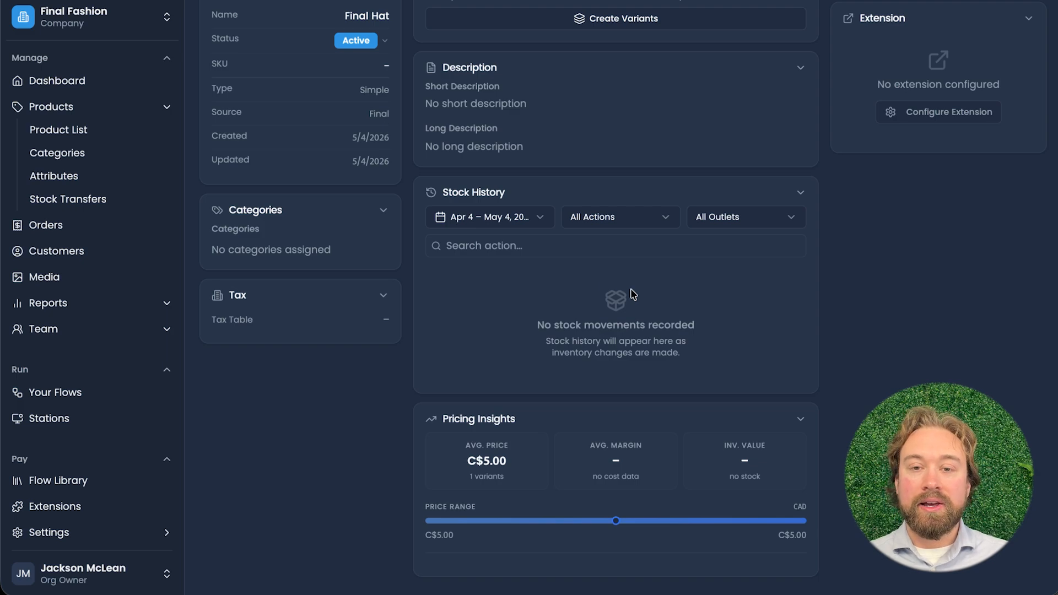
scroll(630, 288, "up", 1)
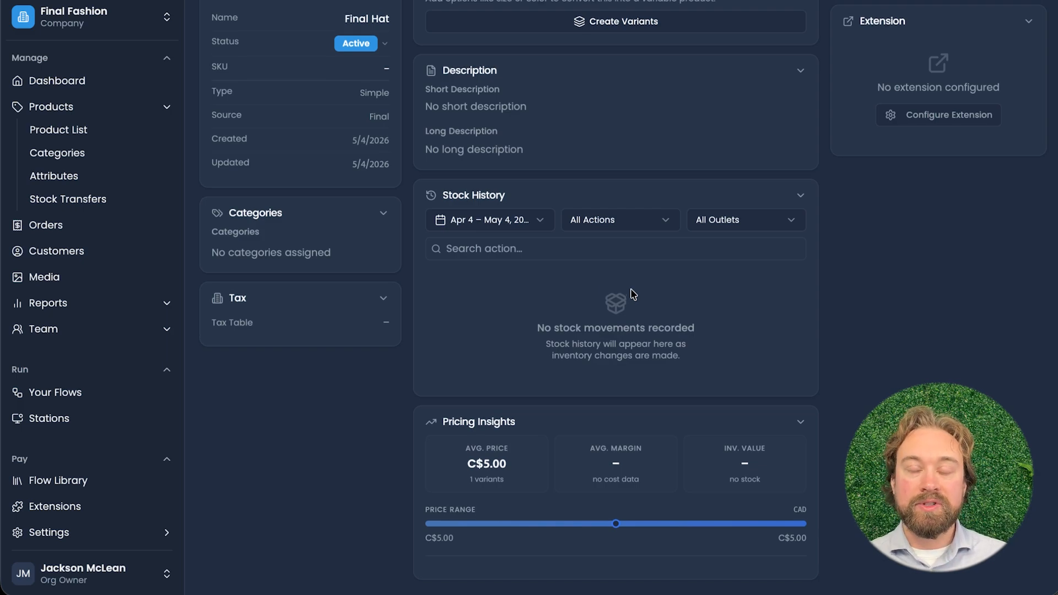
scroll(630, 288, "up", 1)
scroll(630, 289, "down", 1)
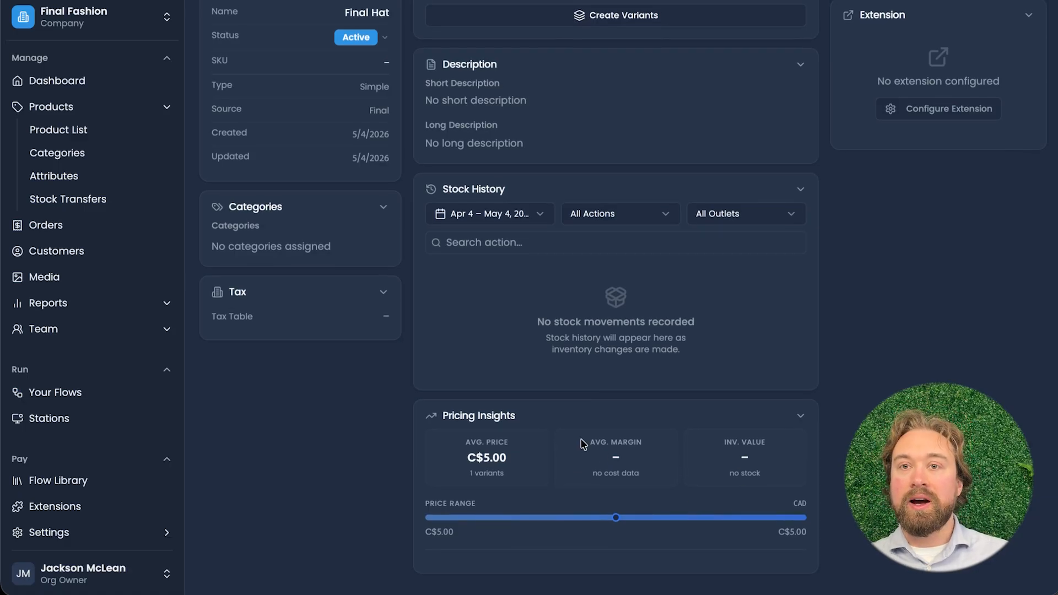
scroll(788, 256, "up", 6)
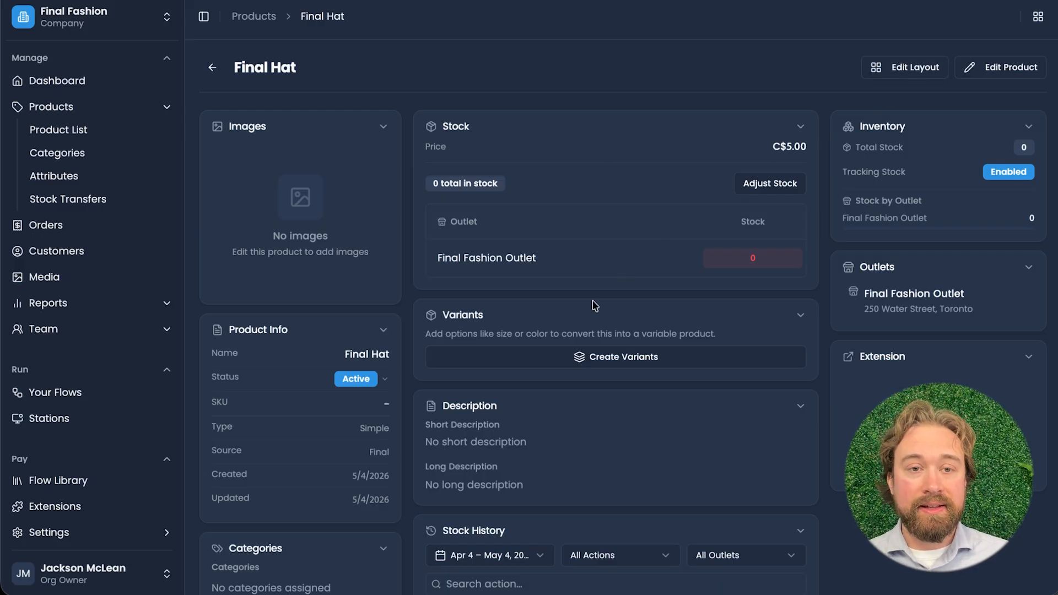
Rearrange the product page layout, moving Tax below Extension and Categories between Description and Stock History, and finish layout editing
left_click(908, 70)
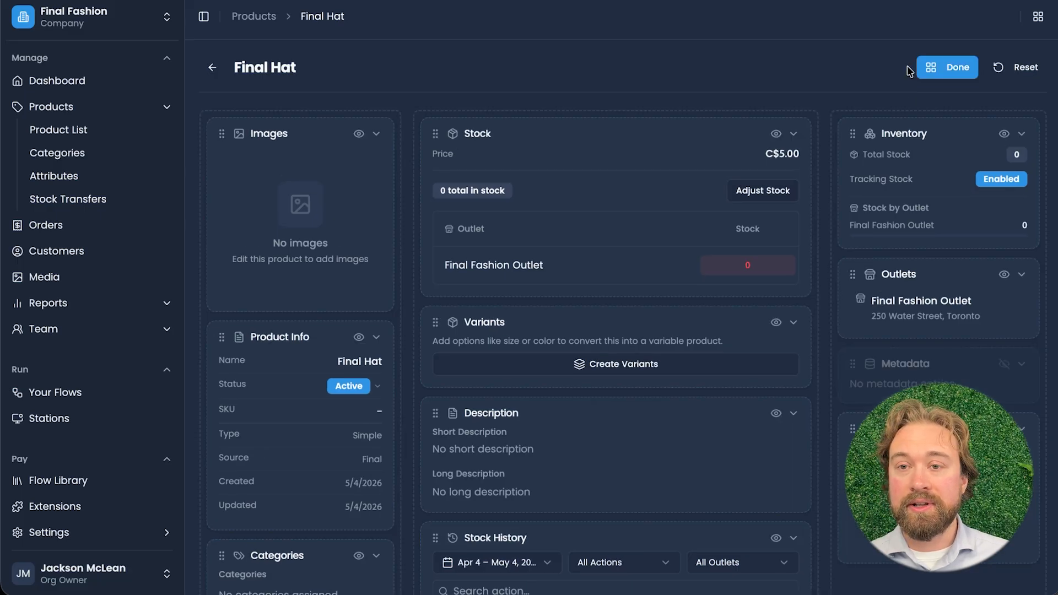
scroll(714, 178, "down", 5)
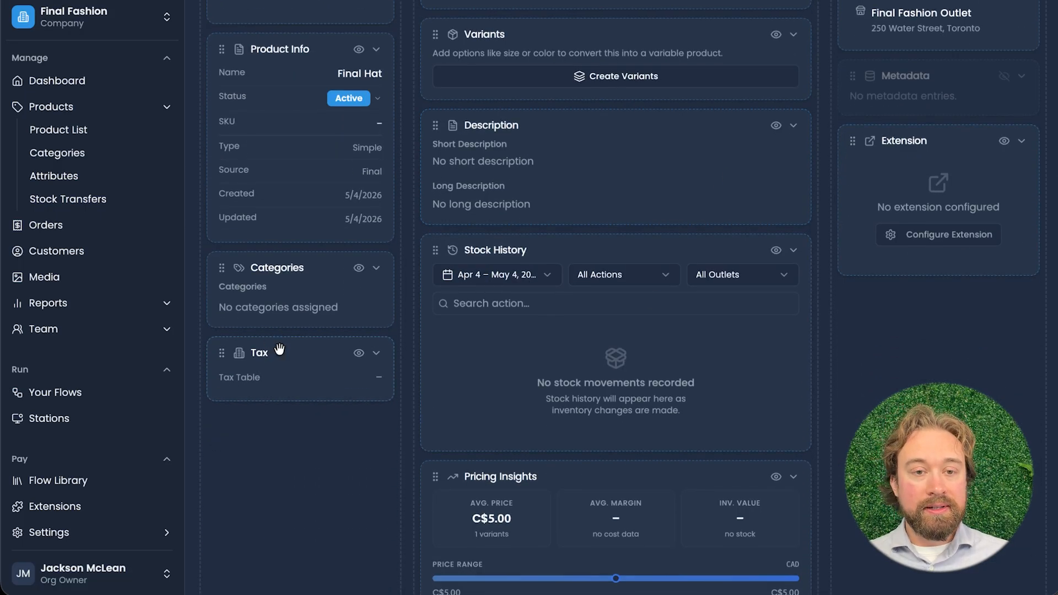
left_click_drag(288, 349, 895, 329)
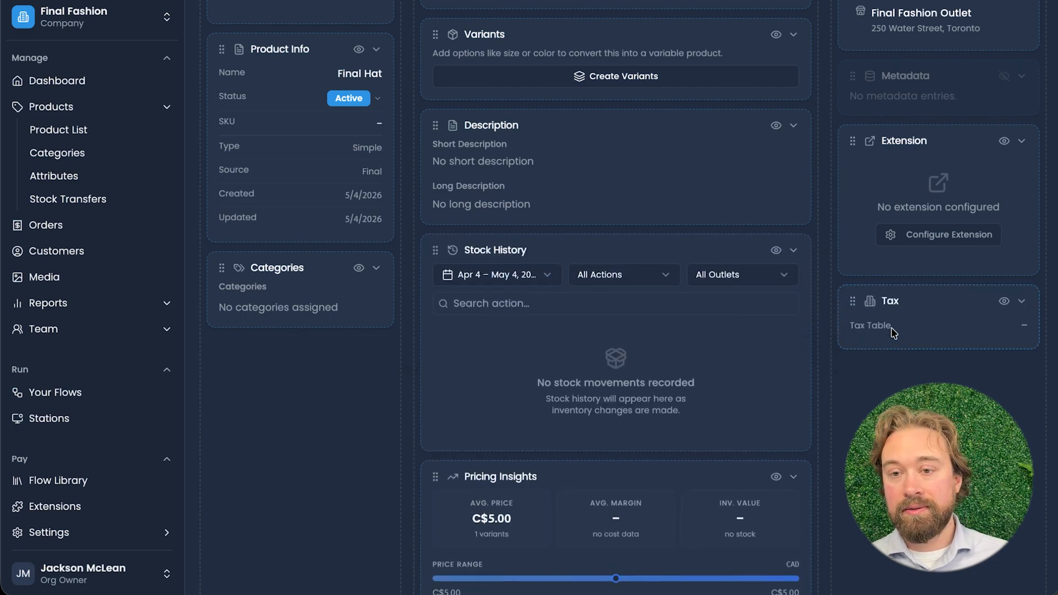
scroll(890, 331, "down", 1)
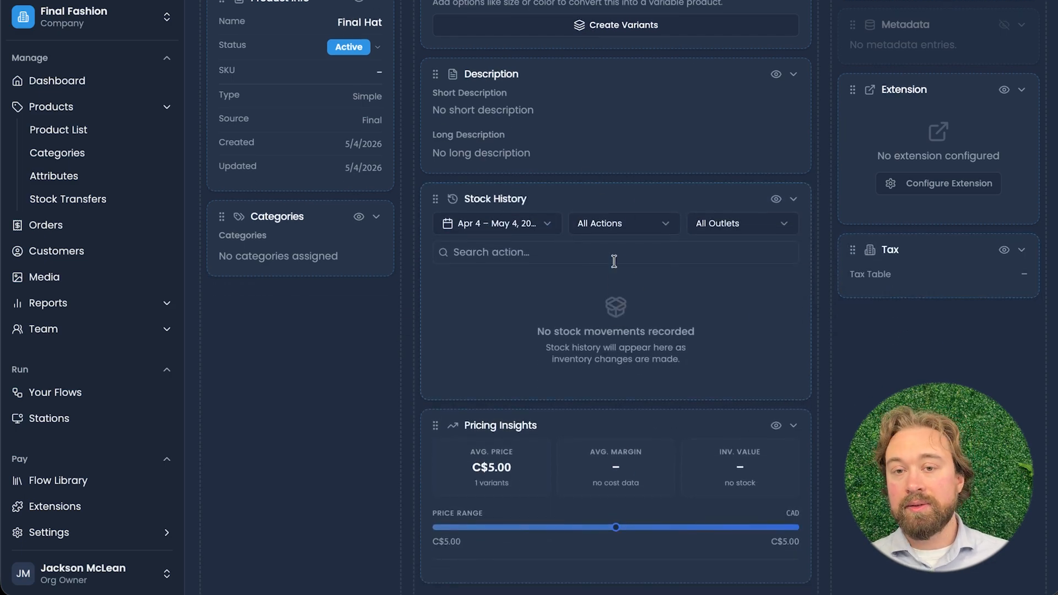
scroll(640, 314, "down", 1)
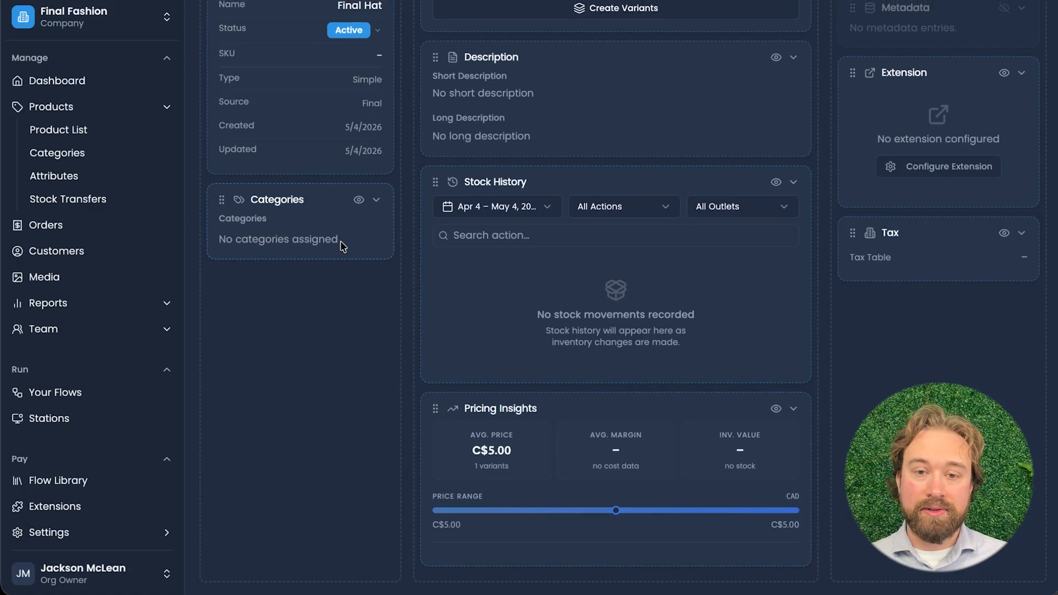
left_click_drag(278, 201, 559, 184)
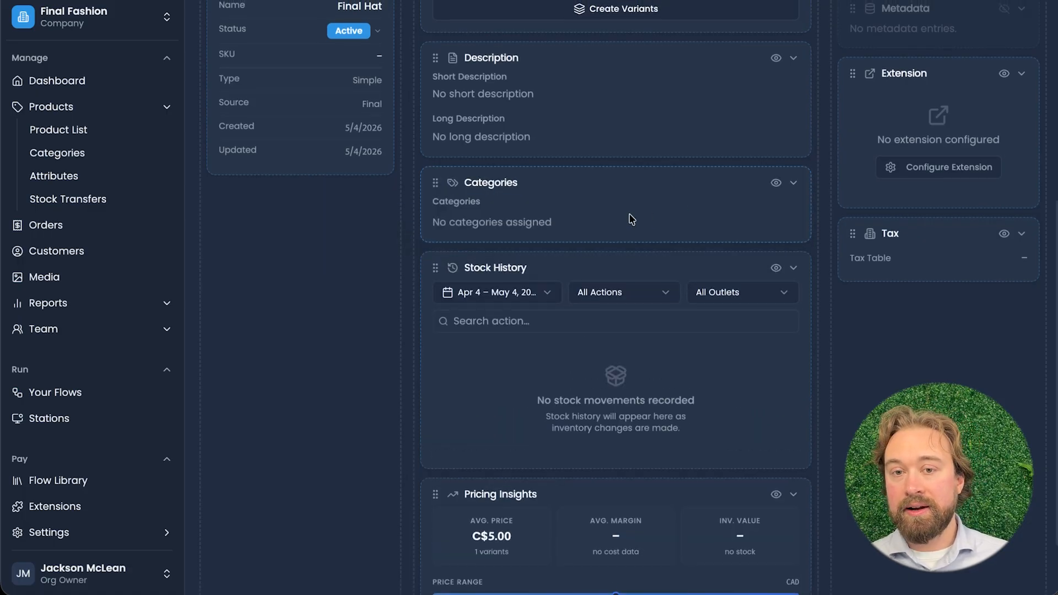
scroll(631, 219, "up", 8)
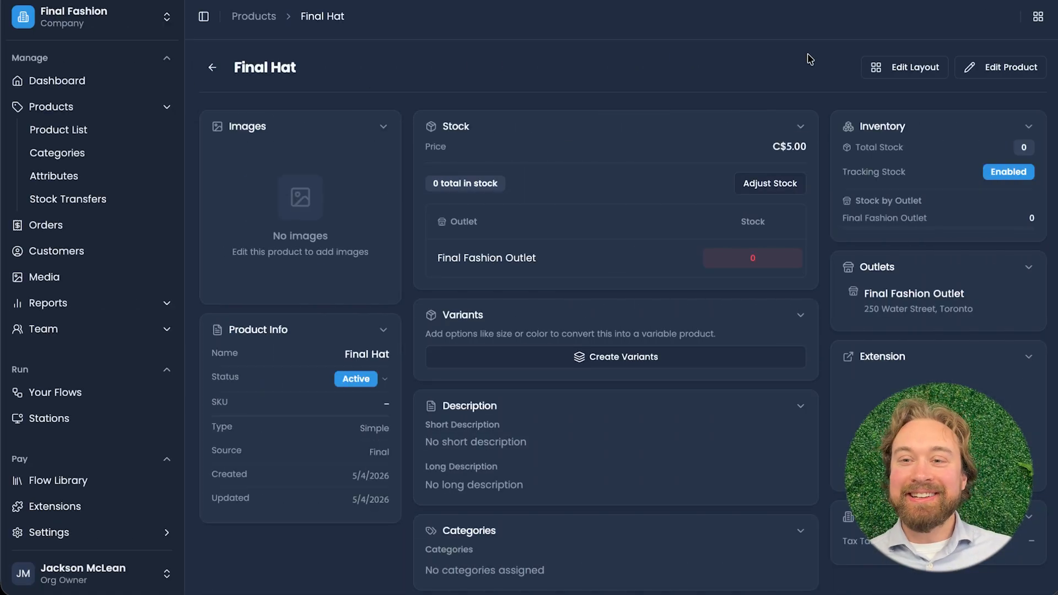
Start editing the product, check the available image sources, and add hat.png from the Downloads folder as the product image
left_click(1011, 70)
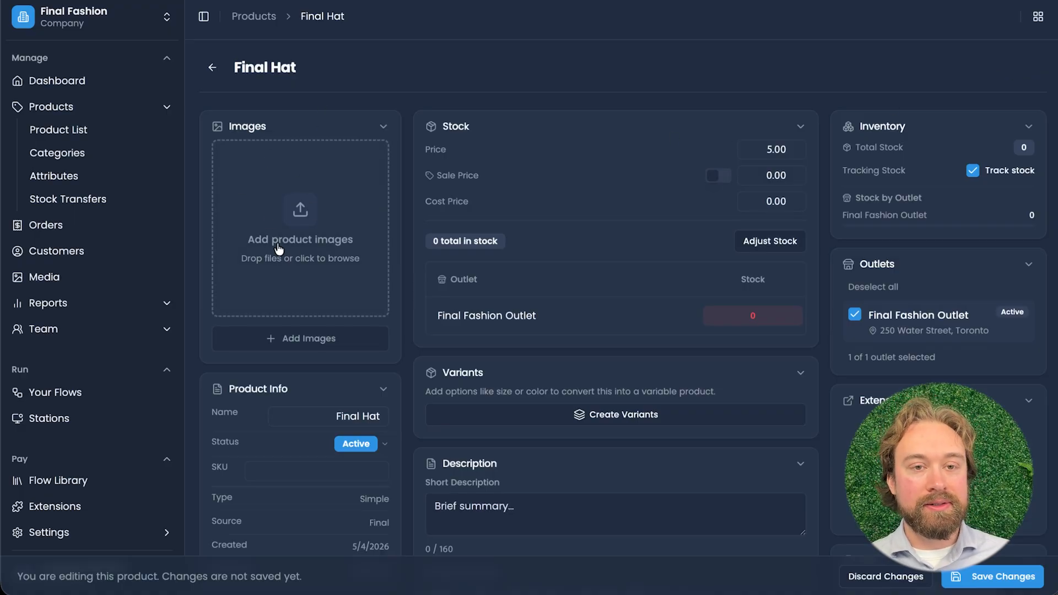
left_click(300, 208)
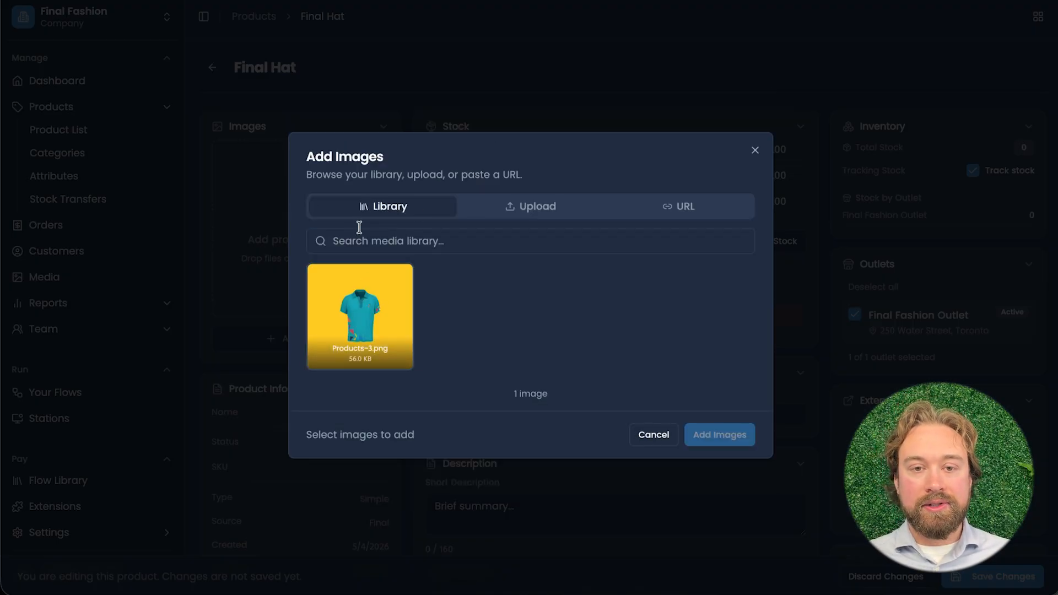
left_click(530, 206)
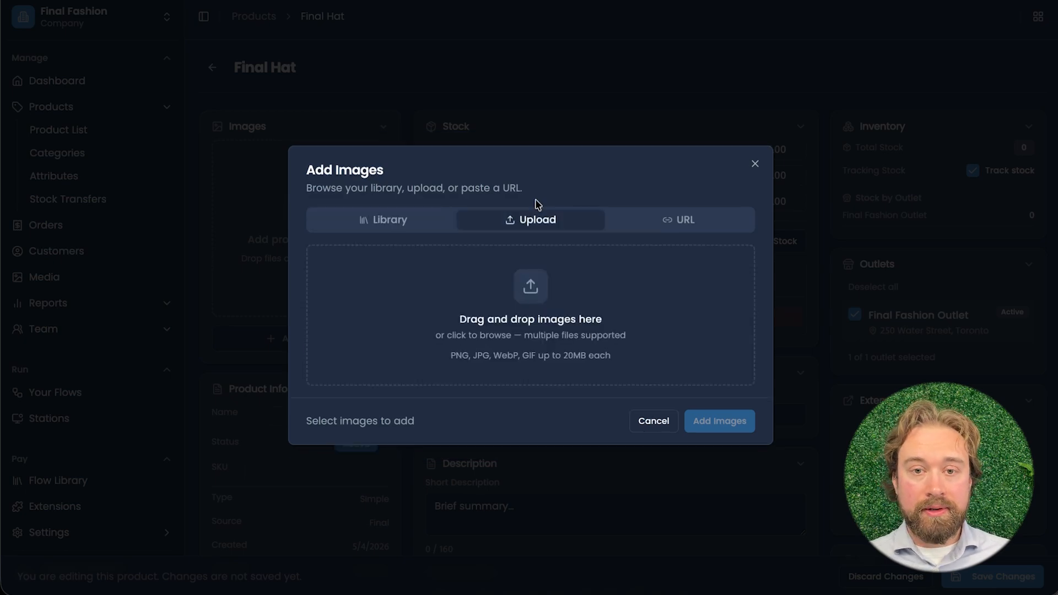
left_click(685, 222)
left_click(506, 298)
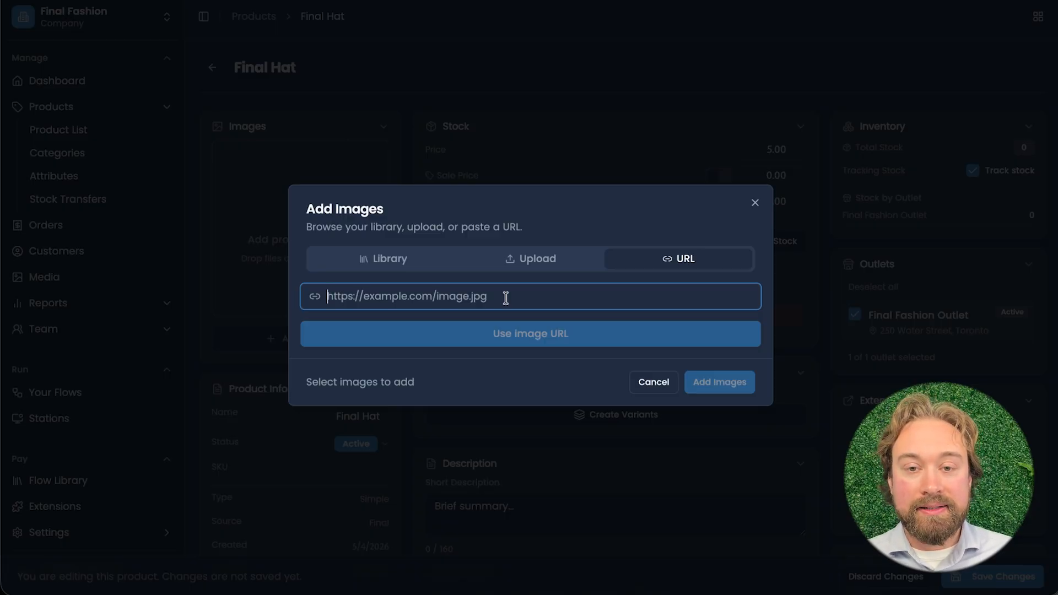
left_click(541, 266)
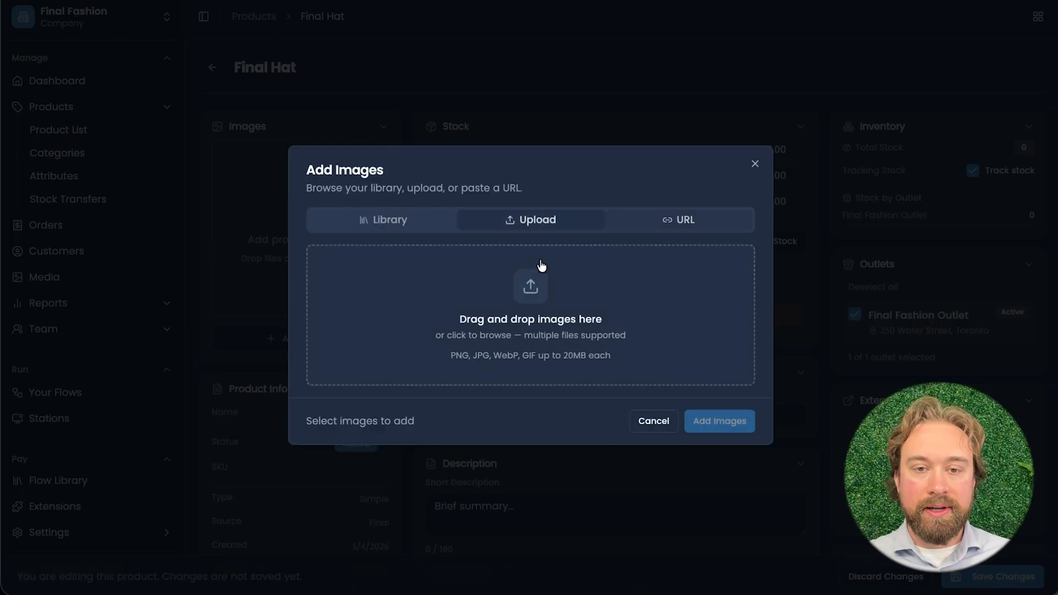
left_click(537, 291)
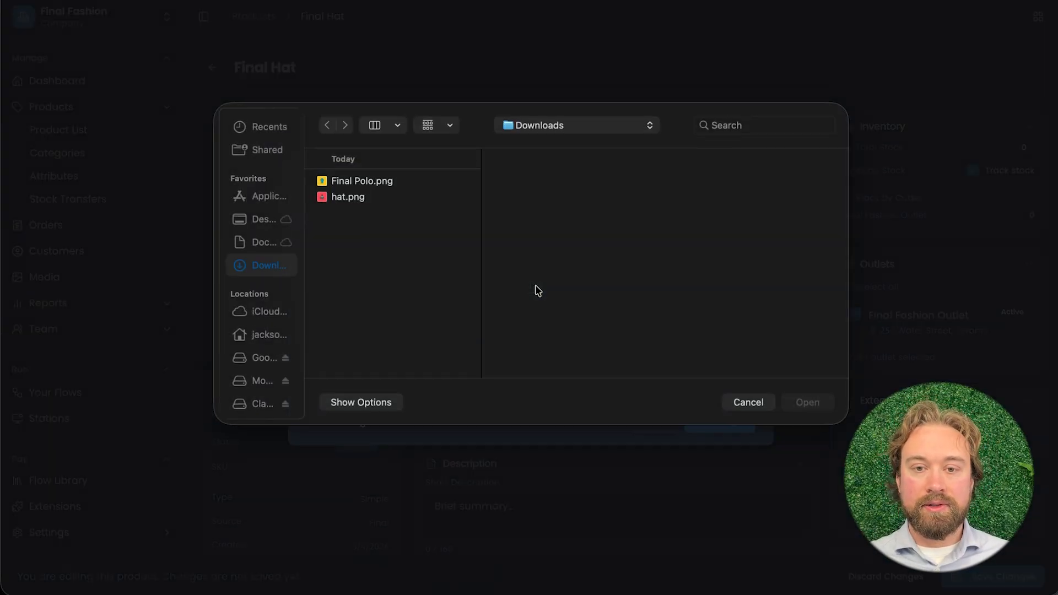
left_click(339, 198)
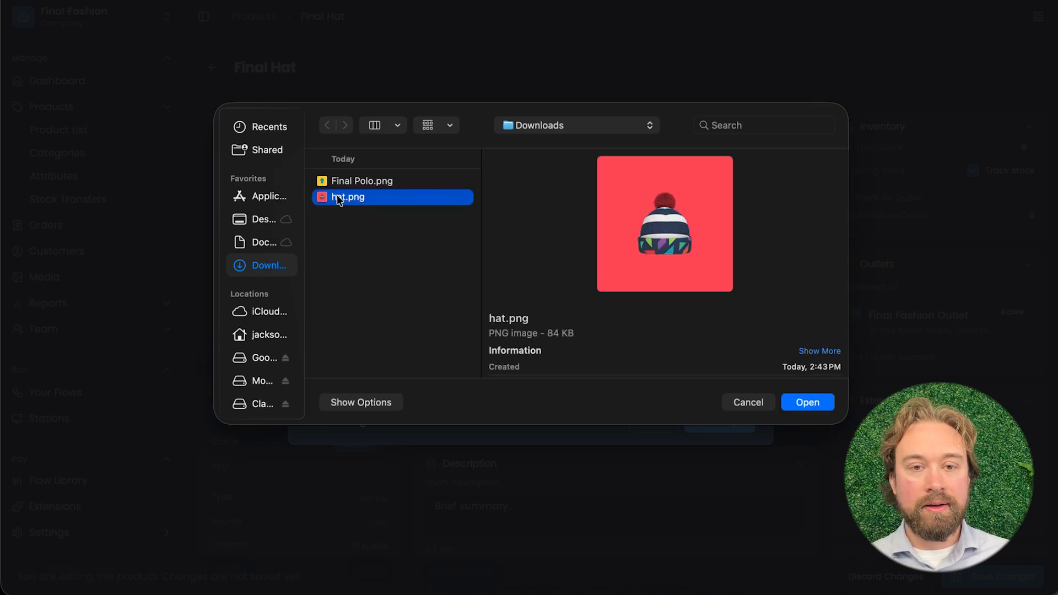
double_click(338, 198)
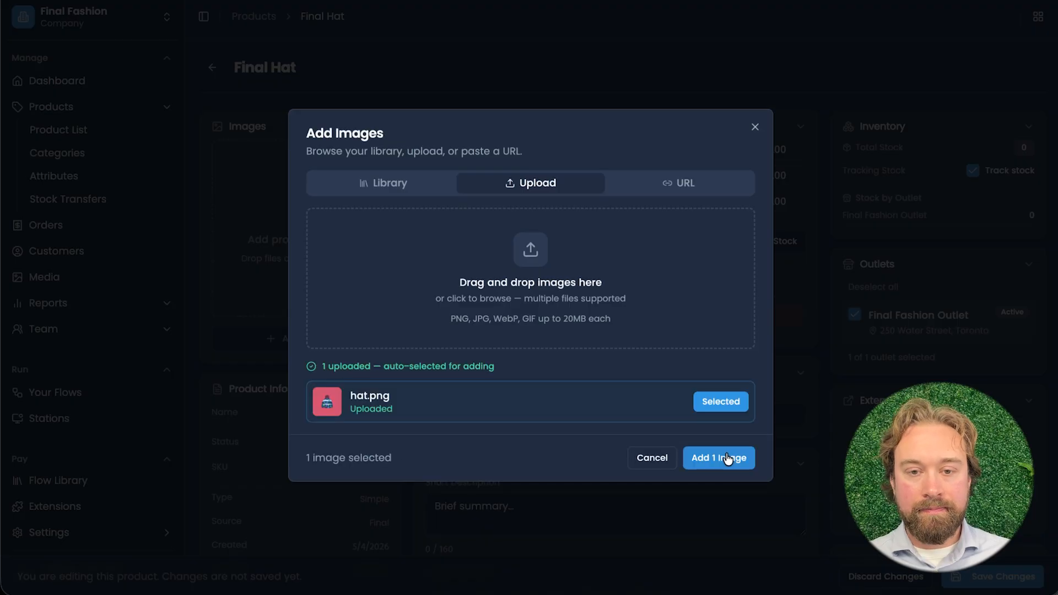
left_click(727, 459)
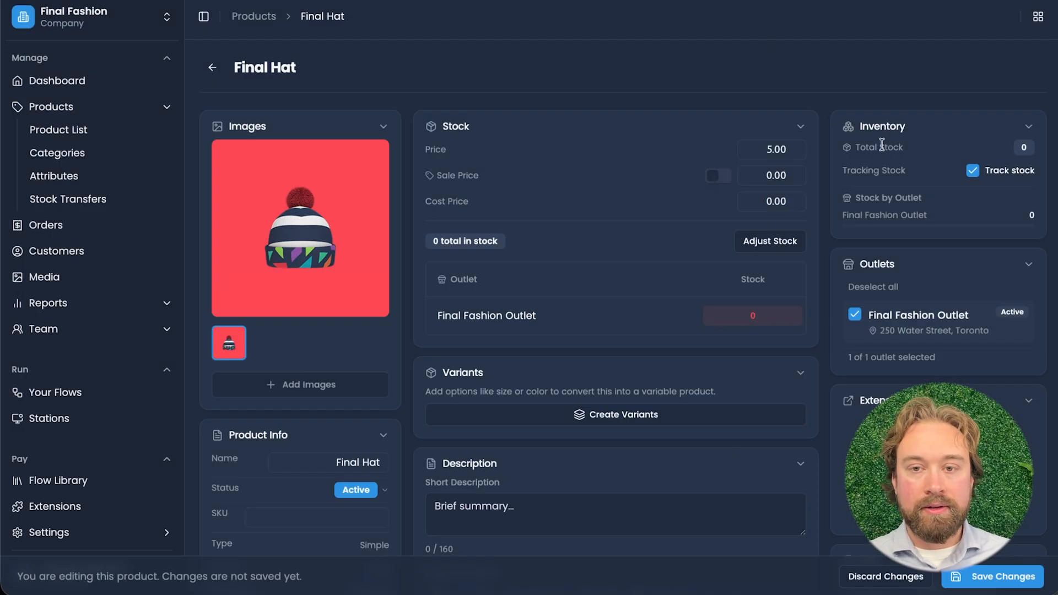
Set the product's price to 6.00 and sale price to 4.00, switching the sale price on and back off
left_click(775, 150)
type("6.00")
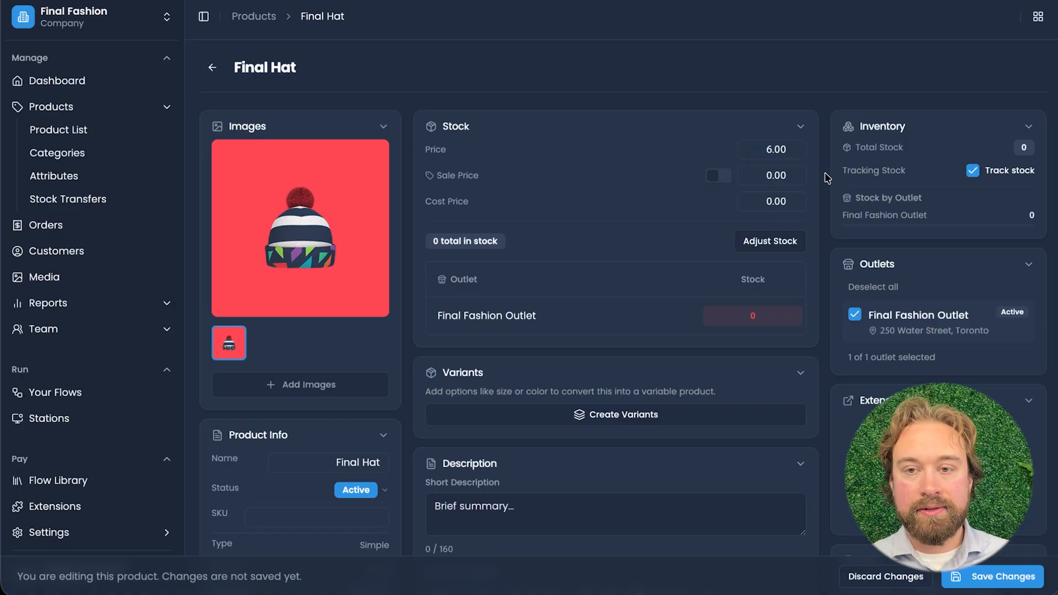
left_click(769, 175)
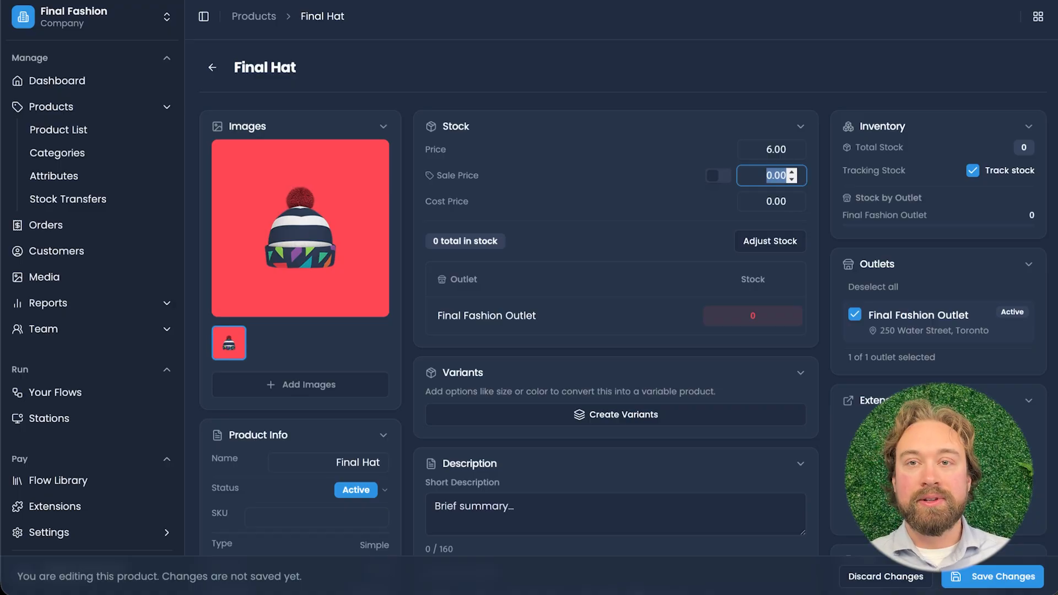
type("4.00")
left_click(825, 178)
left_click(719, 179)
left_click(719, 179)
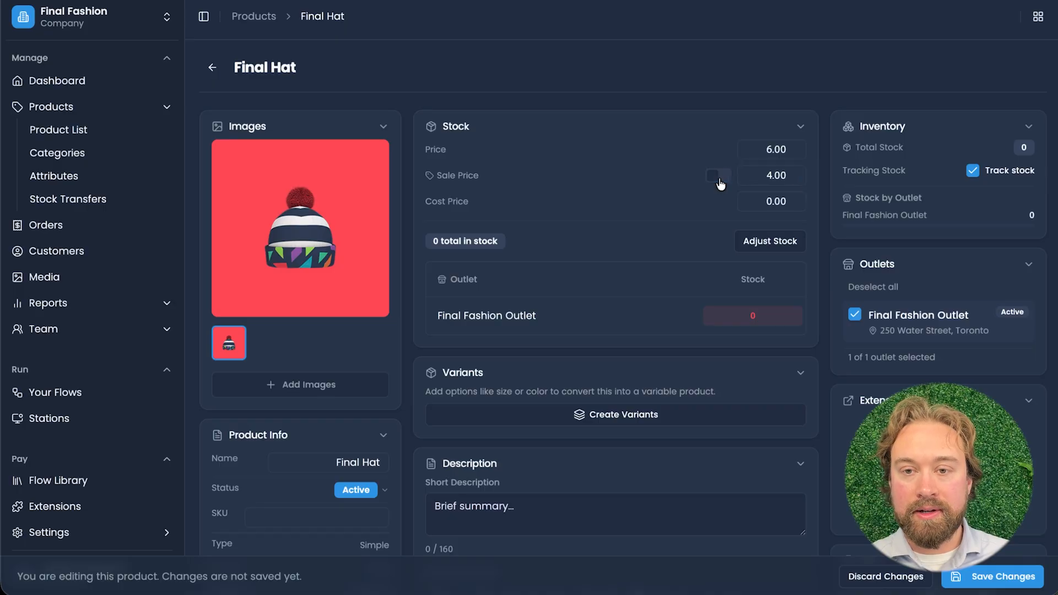
Set the product's cost price to 3.00
left_click(756, 206)
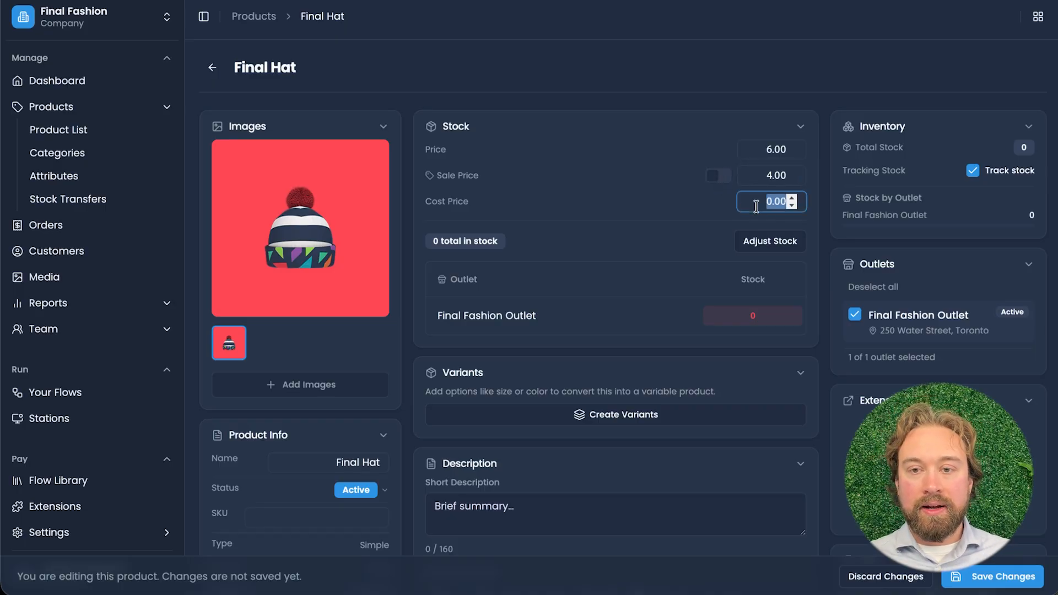
type("3")
left_click(829, 215)
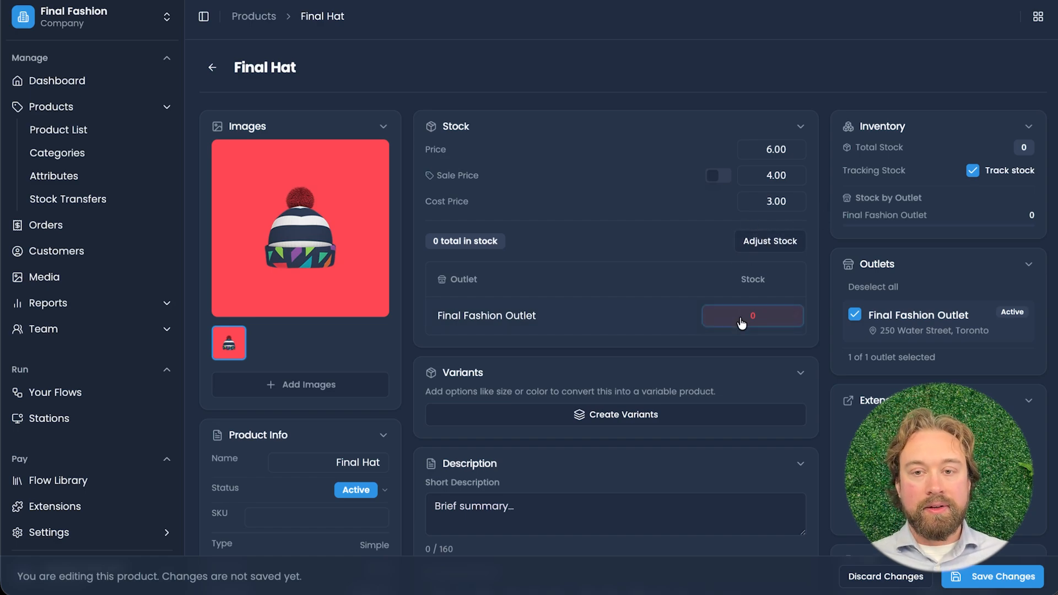
Add 5 units as Stock Received for the Final Fashion Outlet and save the inventory adjustment
left_click(762, 322)
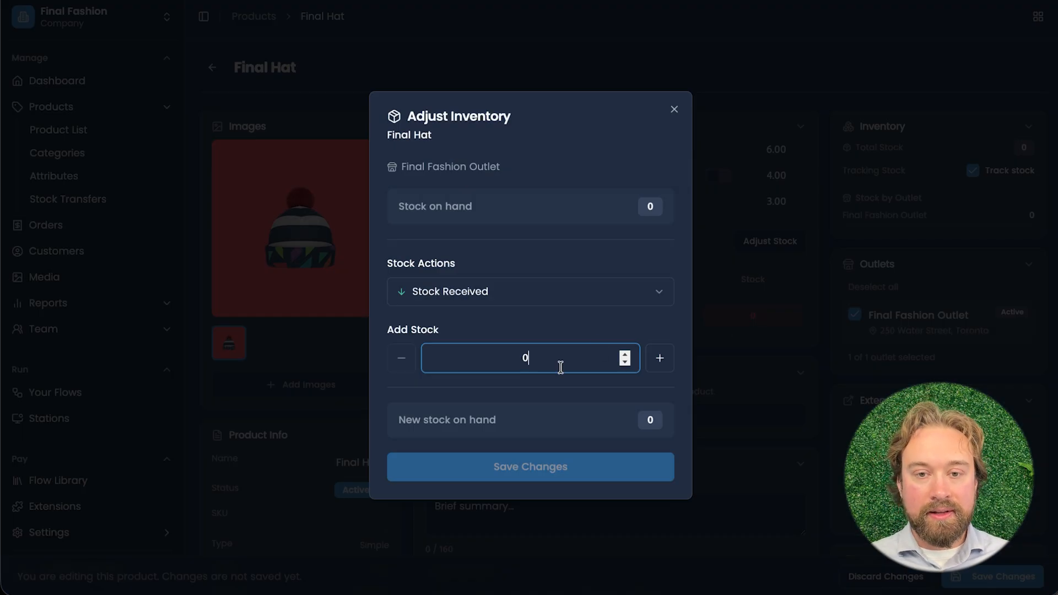
type("5")
left_click(544, 466)
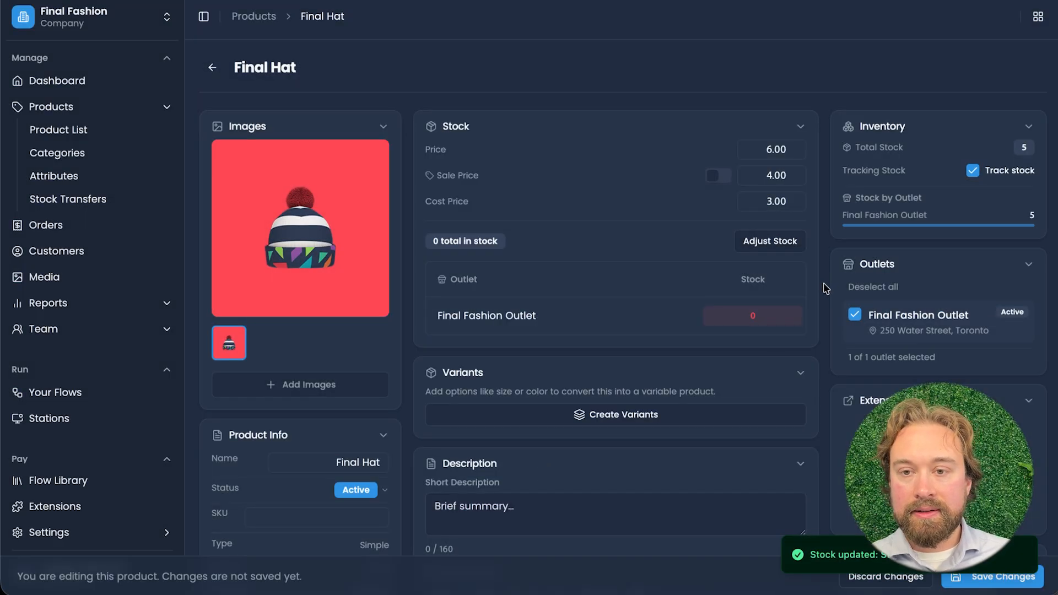
Review the product's name and status options, then enter fdg876df9g as its SKU
scroll(824, 287, "down", 3)
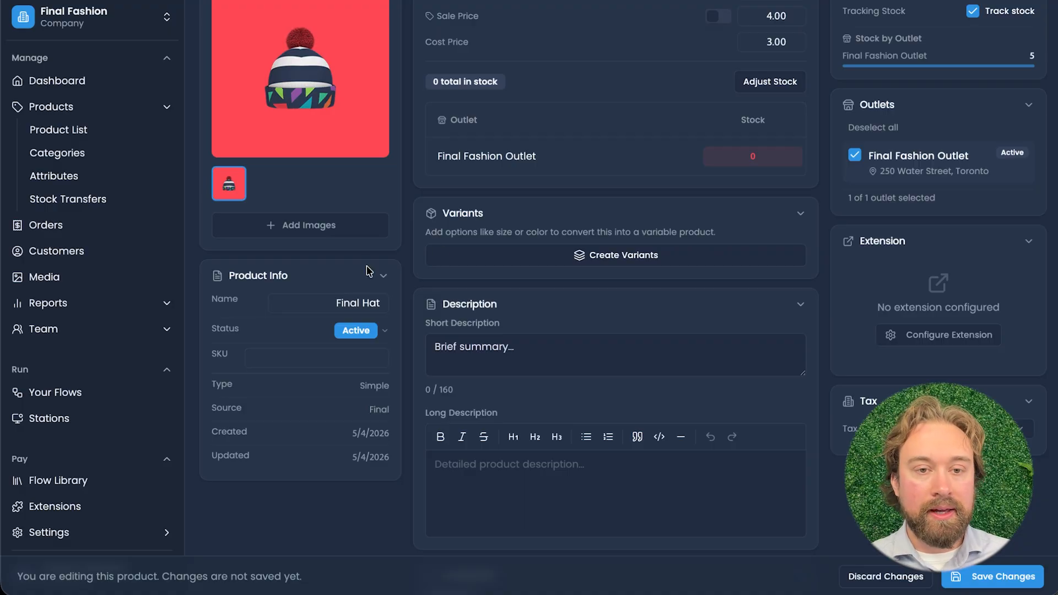
left_click(352, 305)
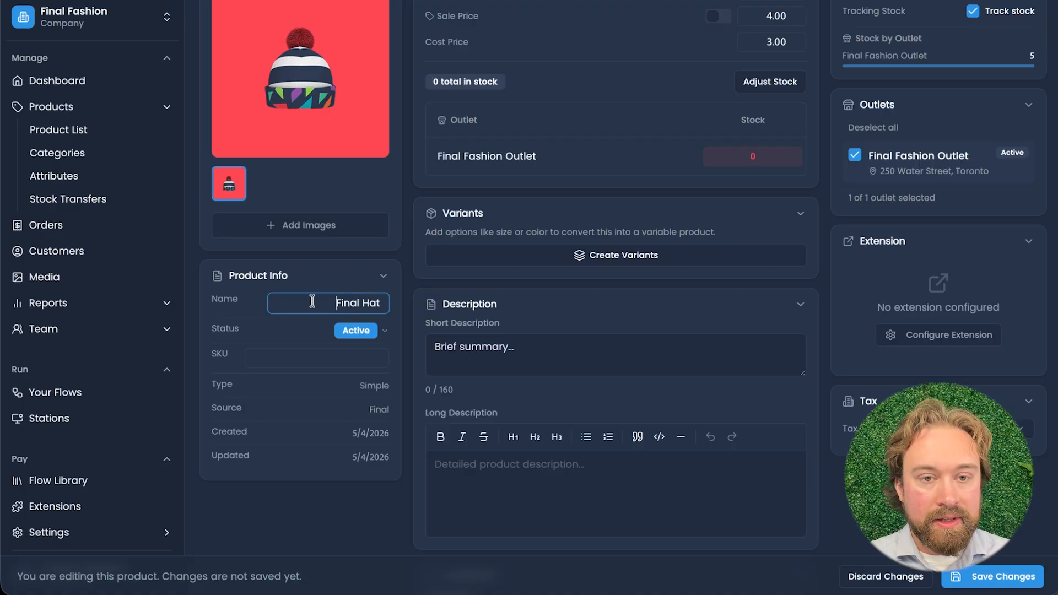
left_click(367, 338)
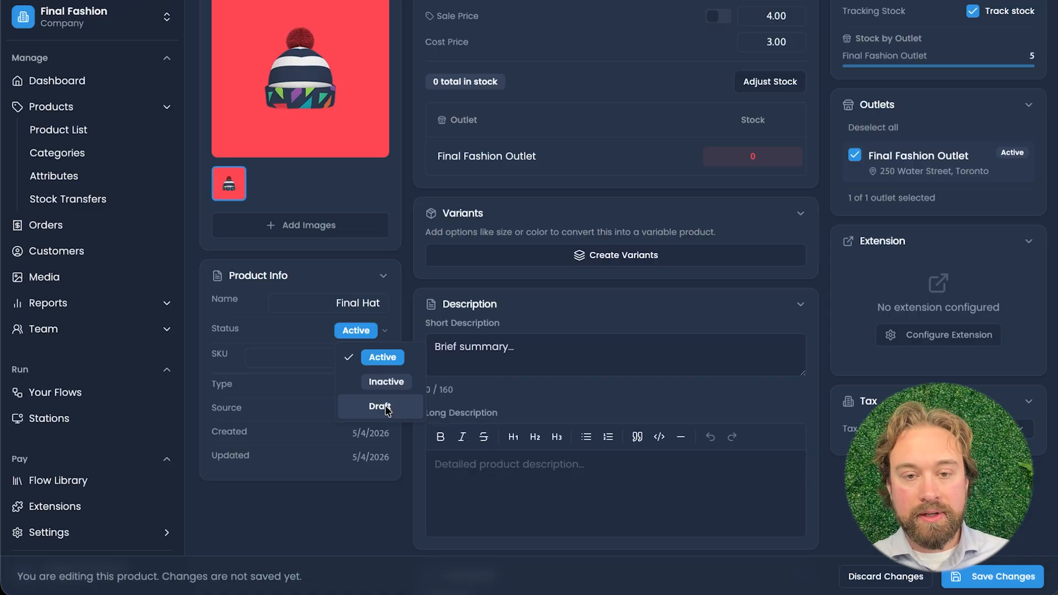
left_click(277, 343)
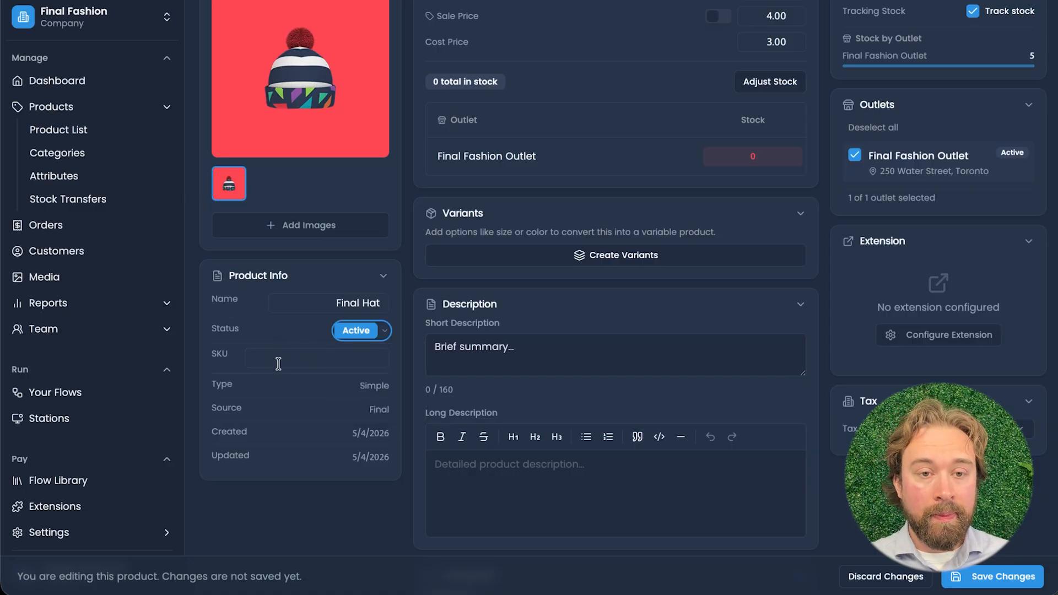
left_click(278, 363)
type("fdg876df9g")
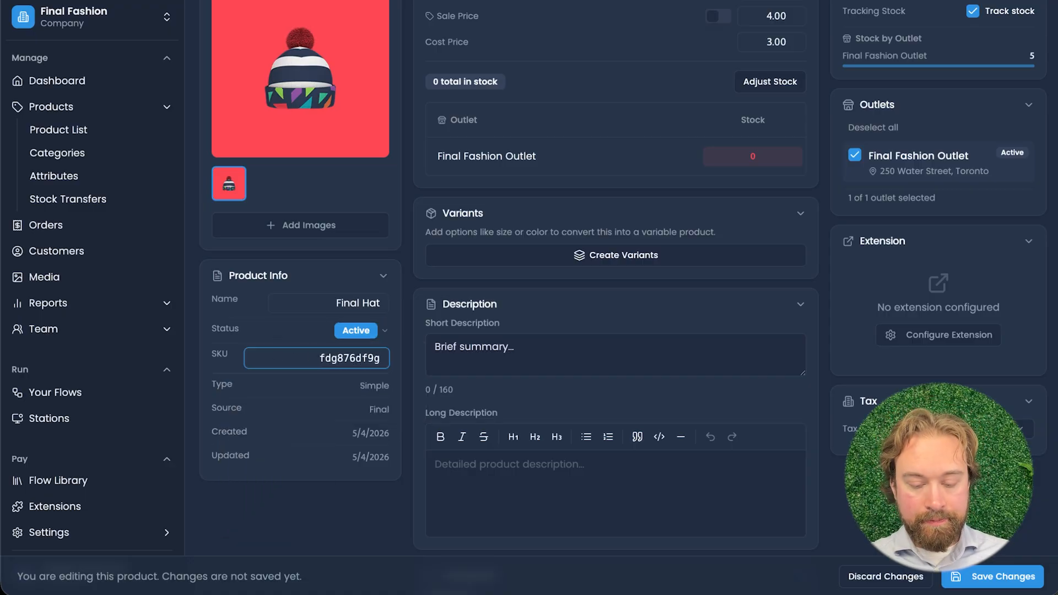
left_click(409, 382)
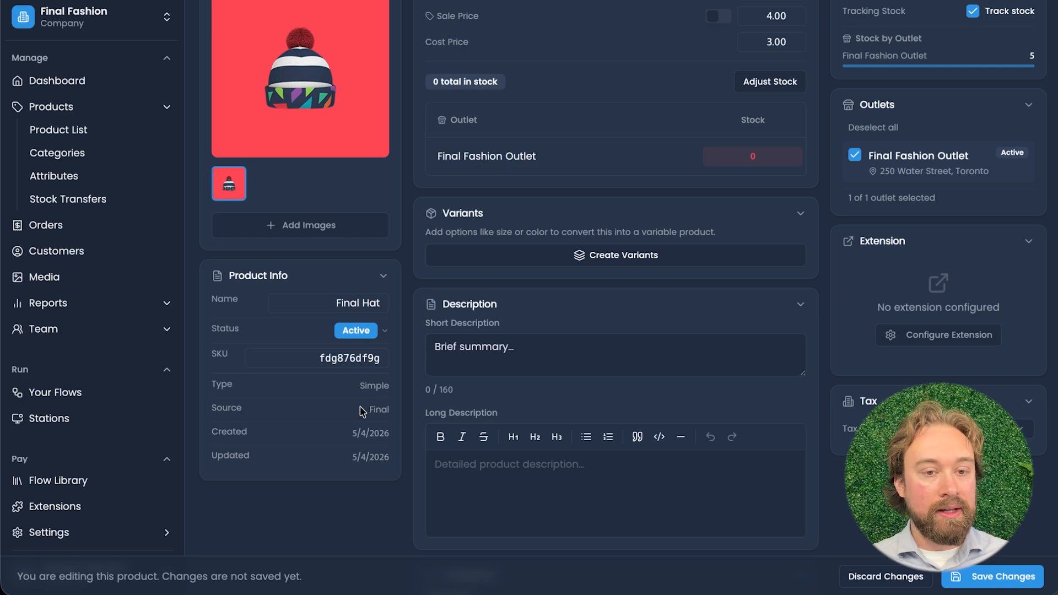
Enter "comfy hat" as the product's short description
scroll(373, 407, "down", 1)
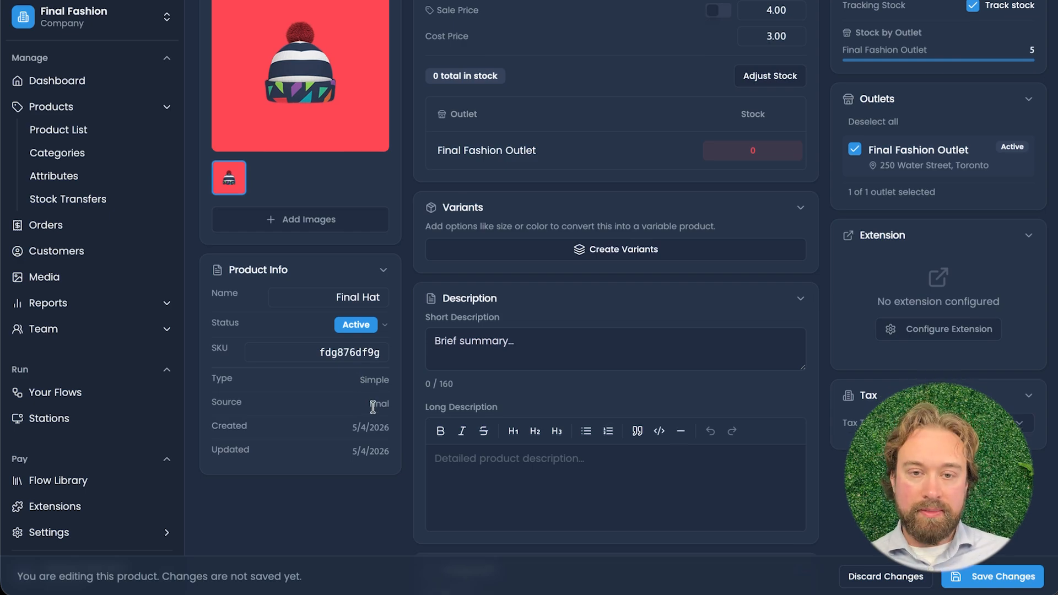
scroll(373, 407, "down", 2)
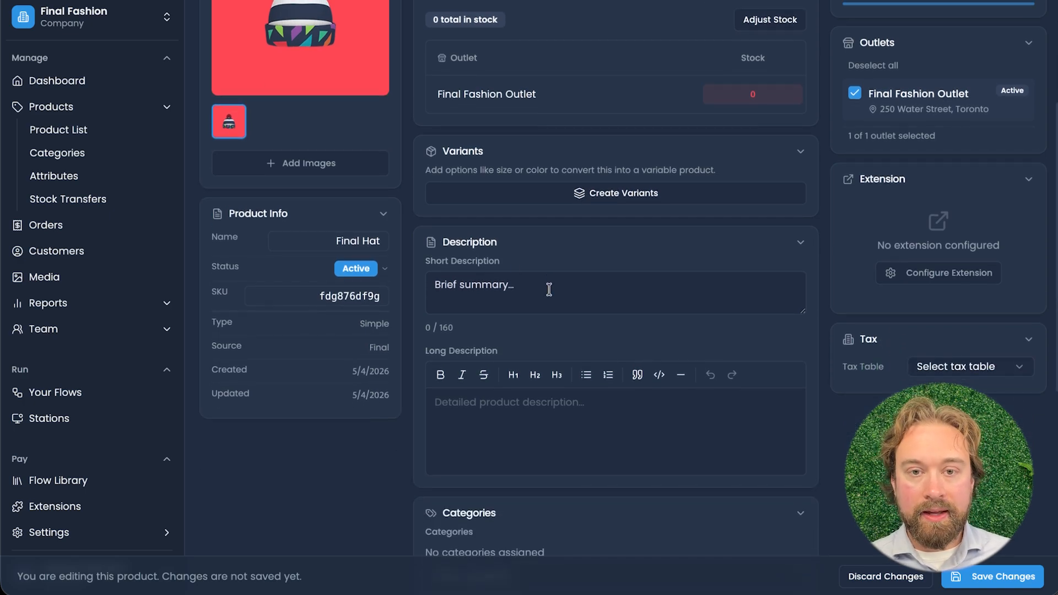
left_click(536, 283)
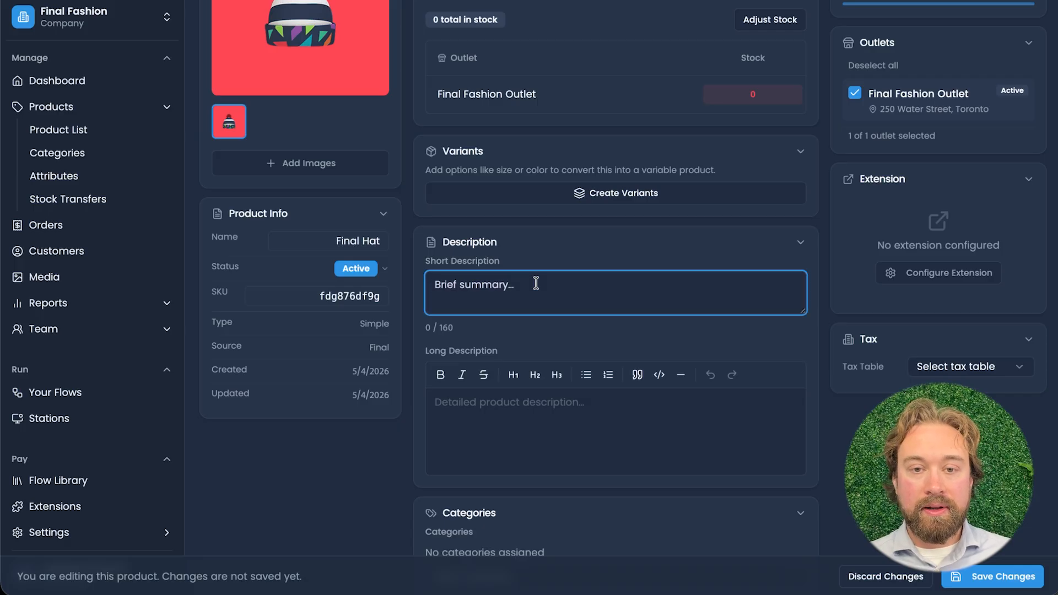
type("comfy hat")
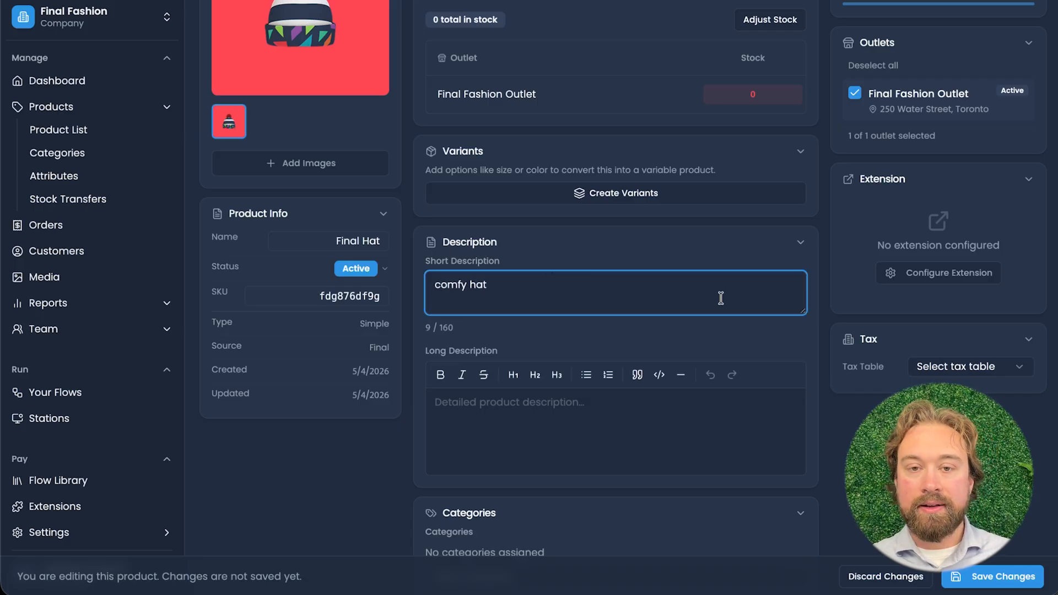
left_click(827, 307)
Search the product's category choices for "hats" and clear the search
scroll(829, 308, "down", 4)
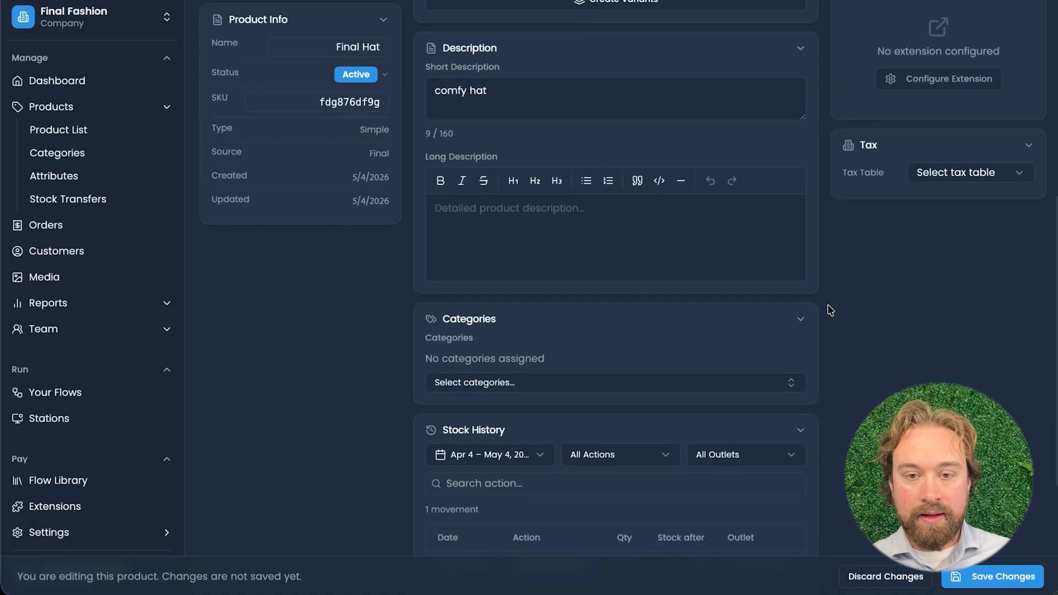
left_click(643, 379)
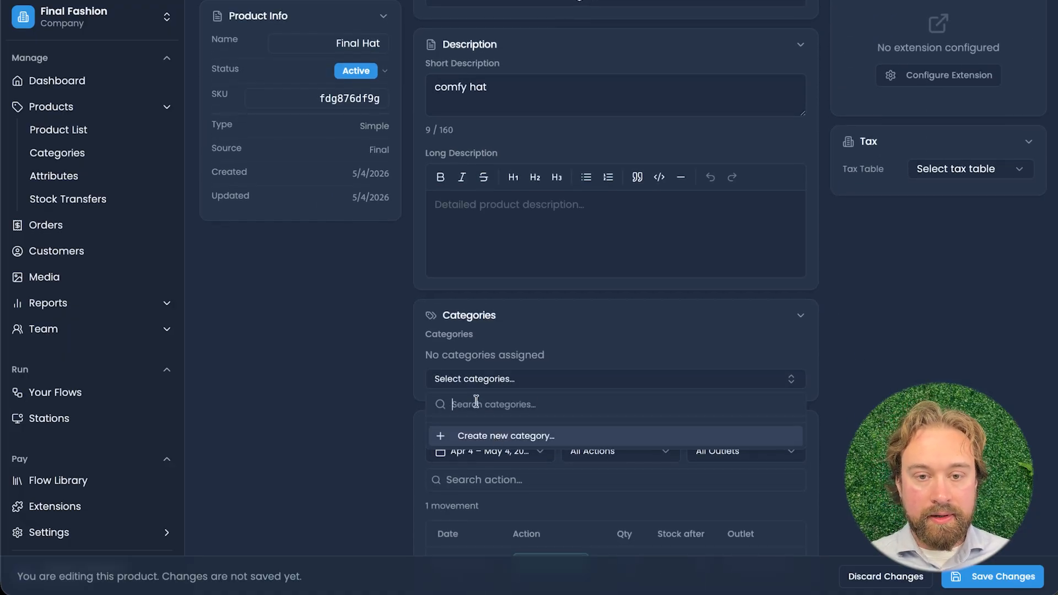
type("hats")
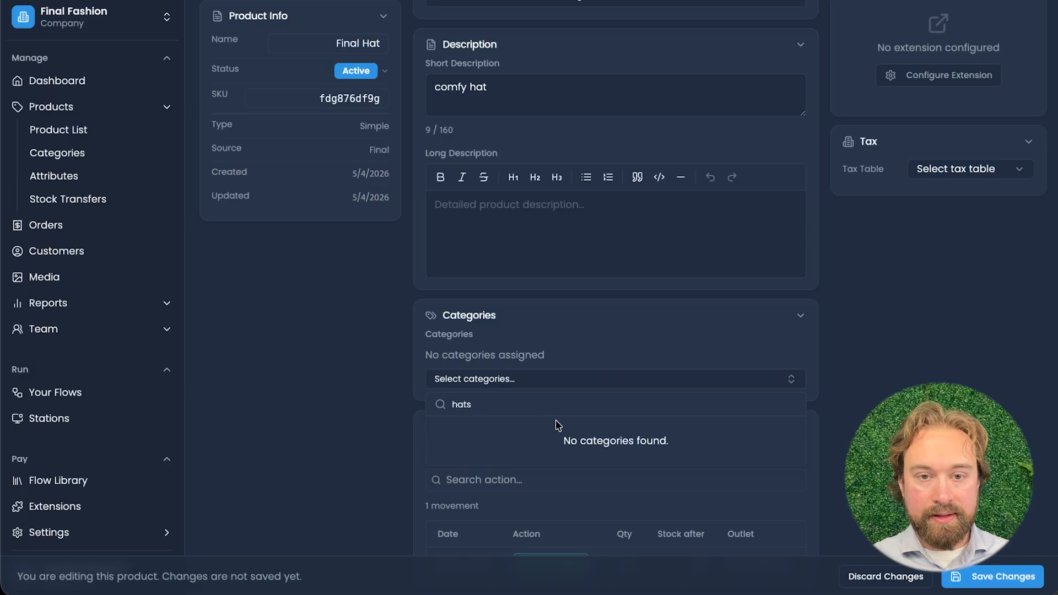
left_click(520, 397)
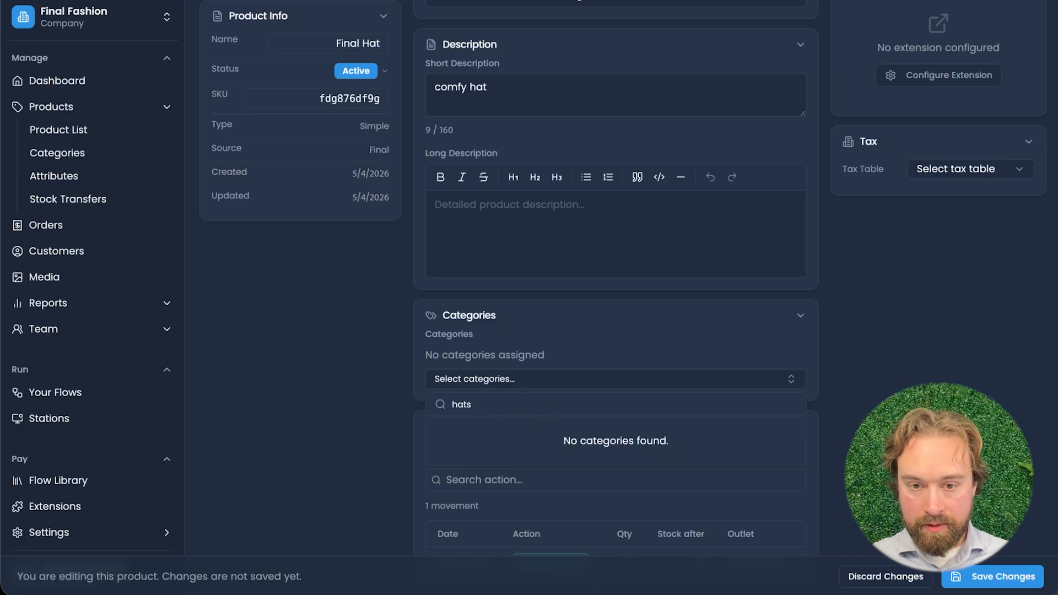
key("BackSpace")
Create a new category for the product with the name "hats" and the description "hats"
left_click(522, 432)
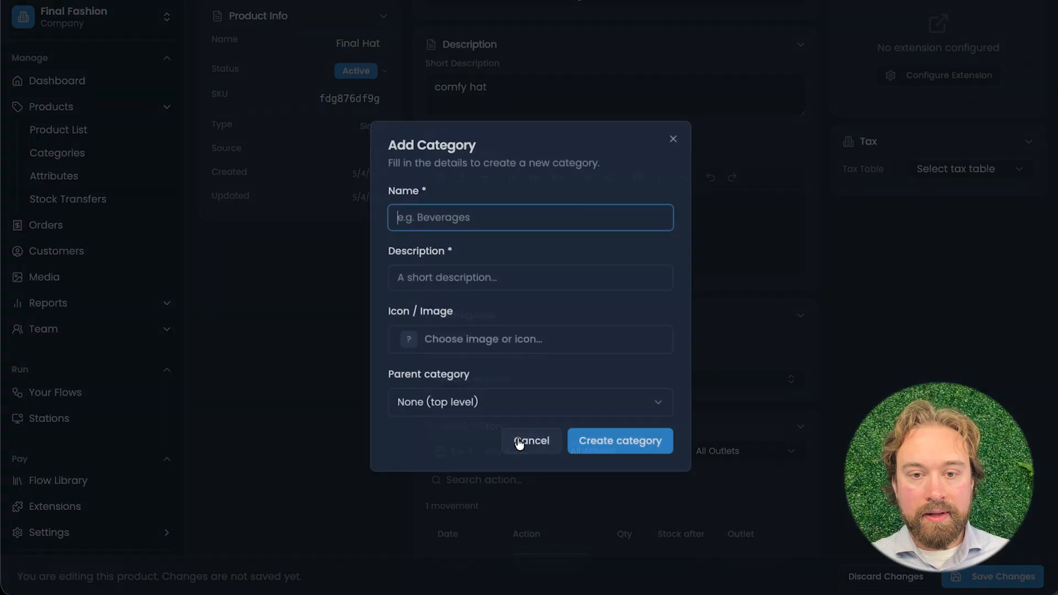
type("hats")
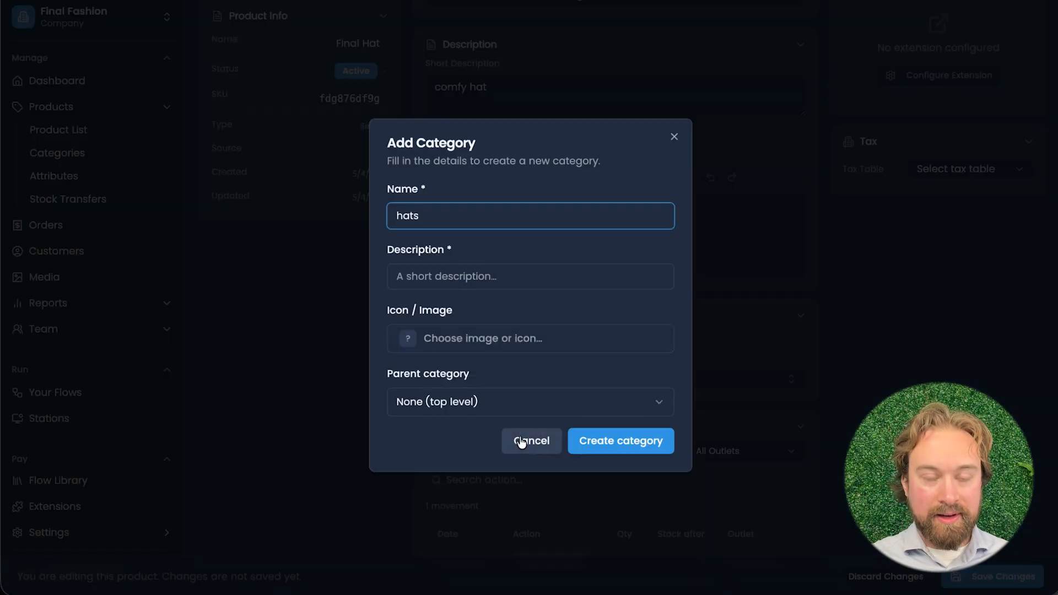
left_click(456, 281)
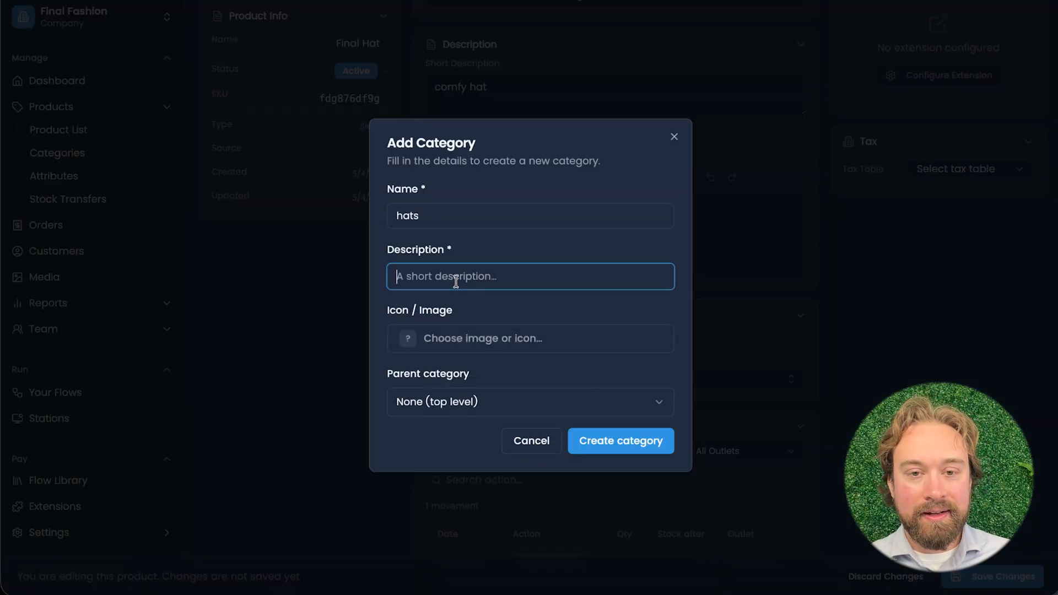
type("hats")
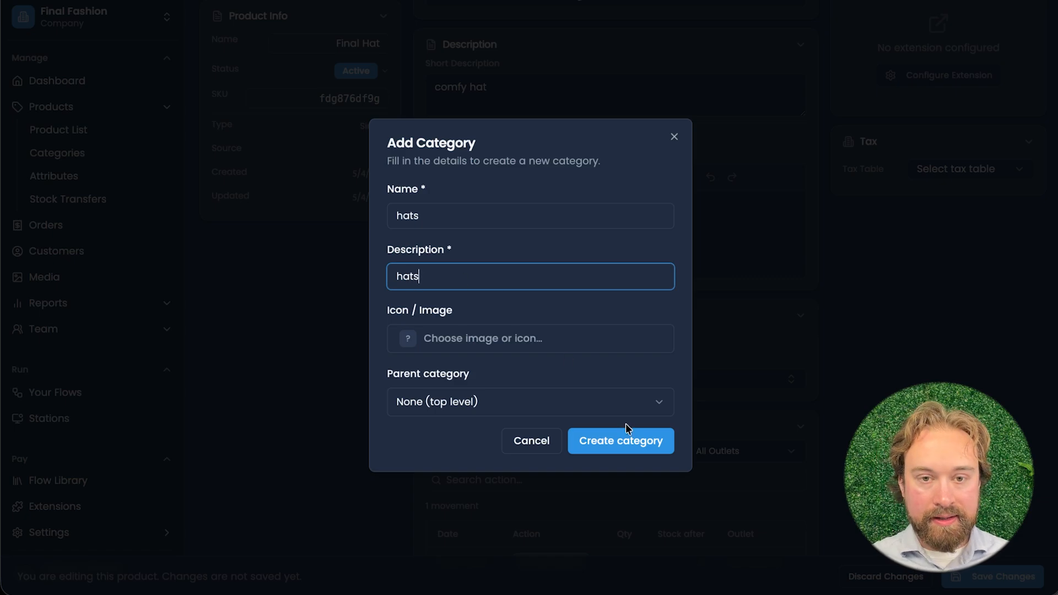
left_click(628, 444)
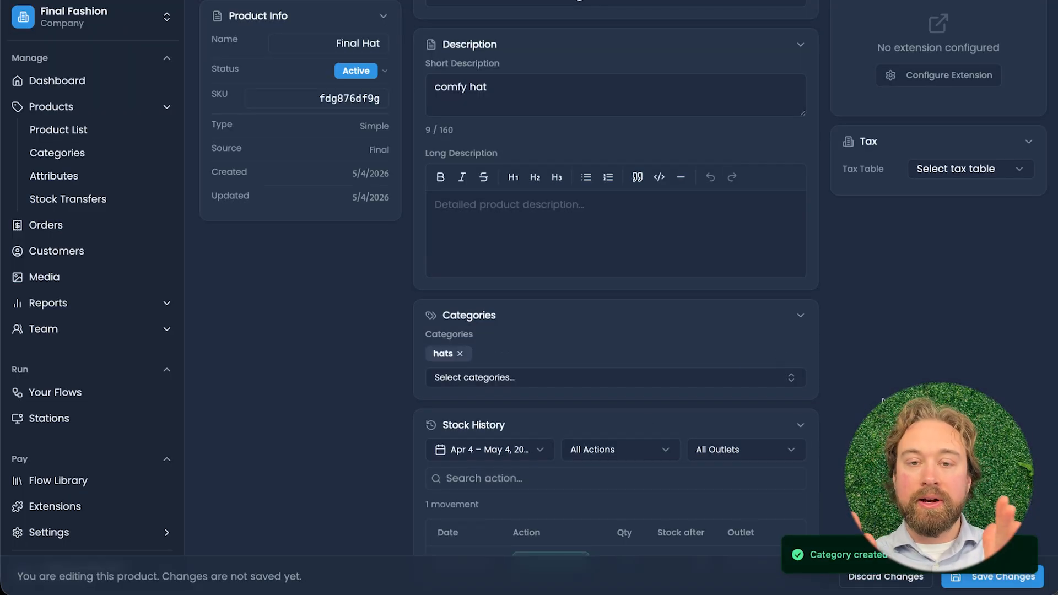
Review the product's stock history, pricing insights and tax table field, then save the changes to Final Hat
scroll(829, 414, "down", 3)
scroll(829, 414, "down", 1)
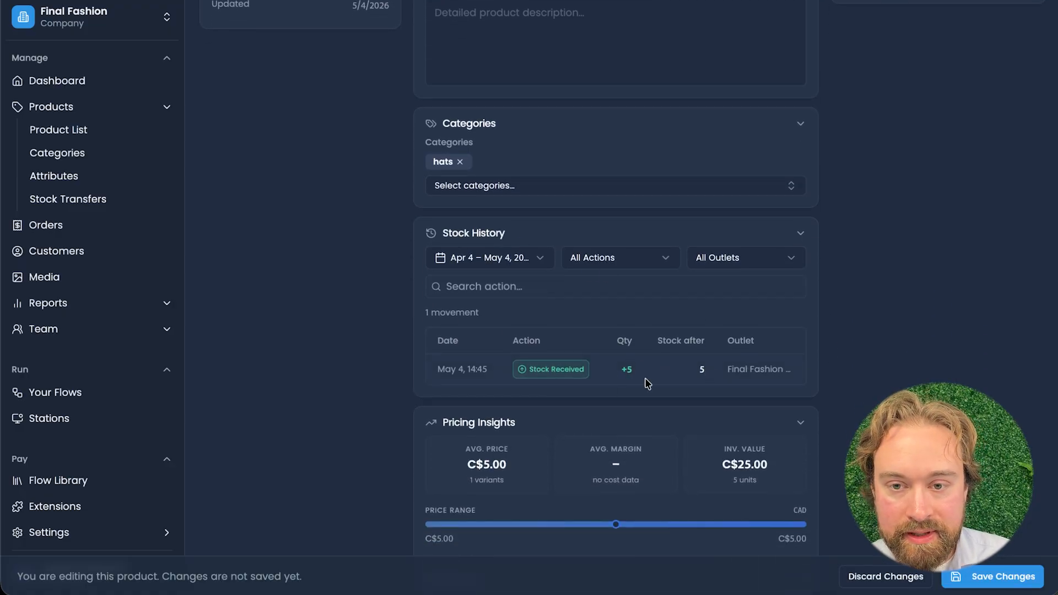
scroll(648, 384, "down", 1)
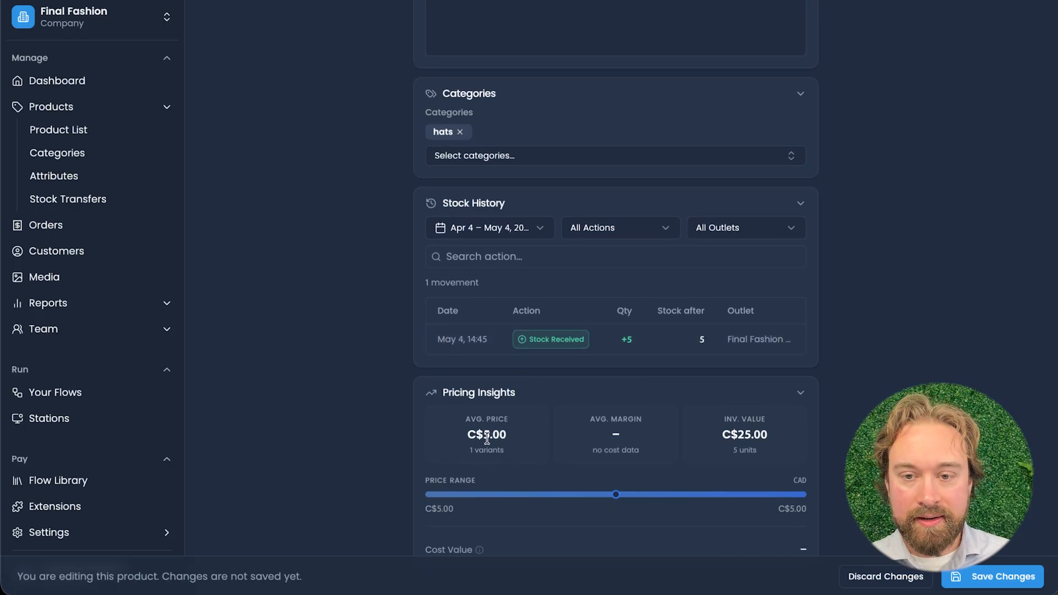
scroll(724, 503, "up", 10)
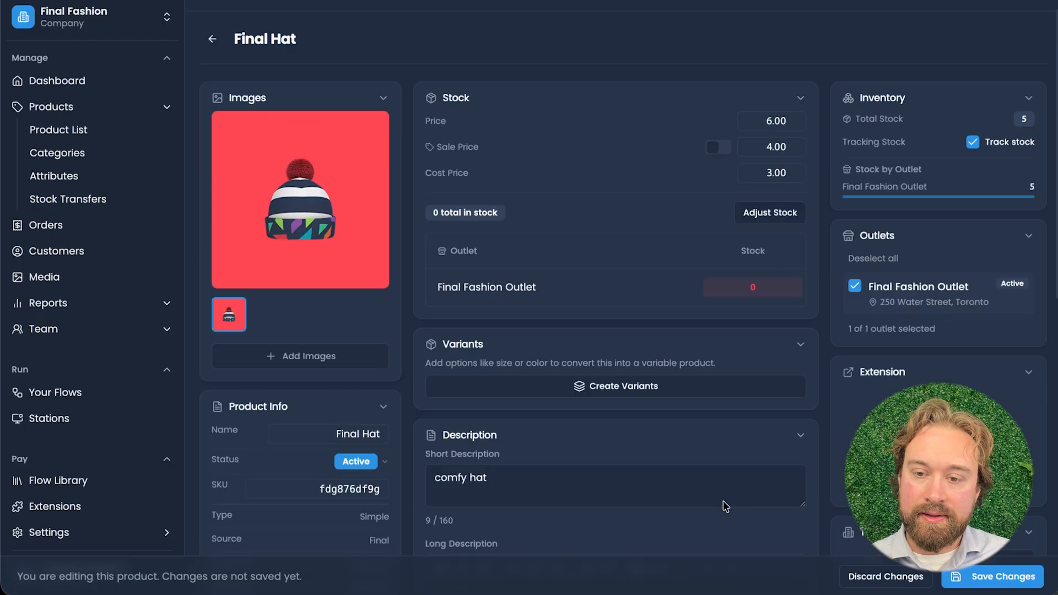
scroll(970, 305, "down", 4)
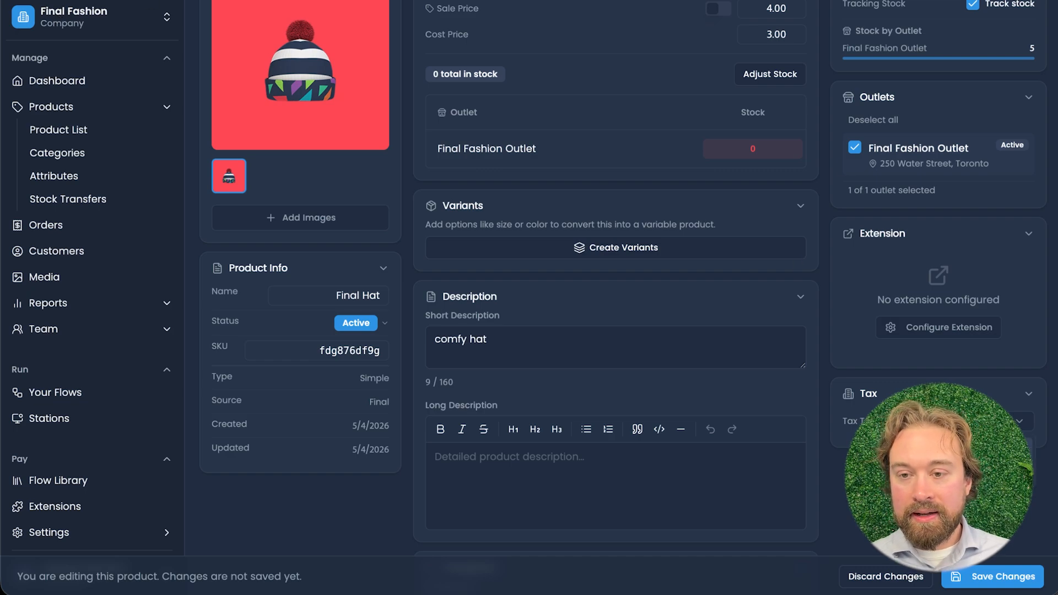
left_click(985, 454)
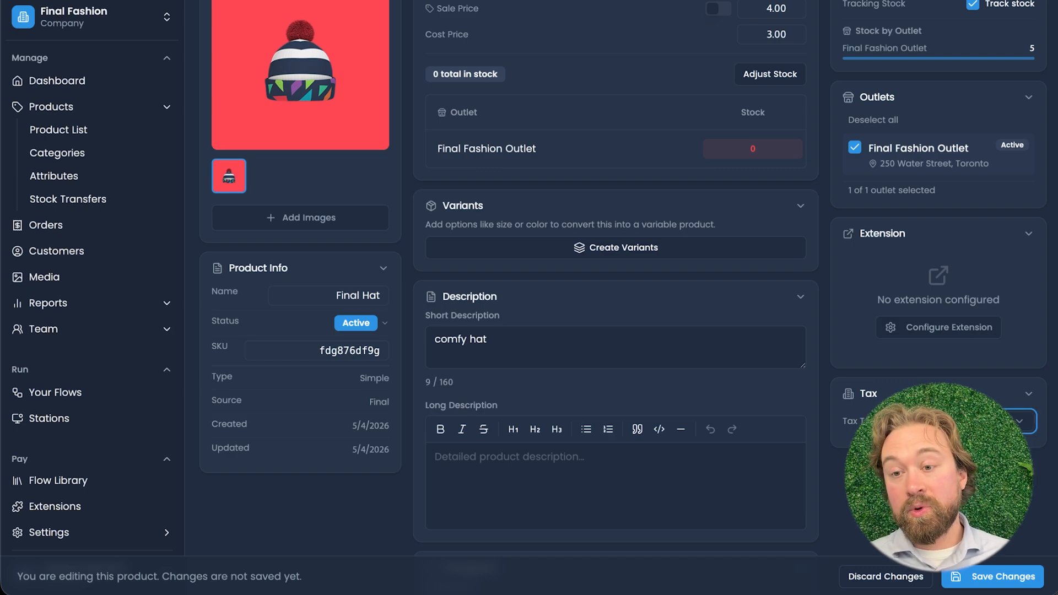
left_click(825, 340)
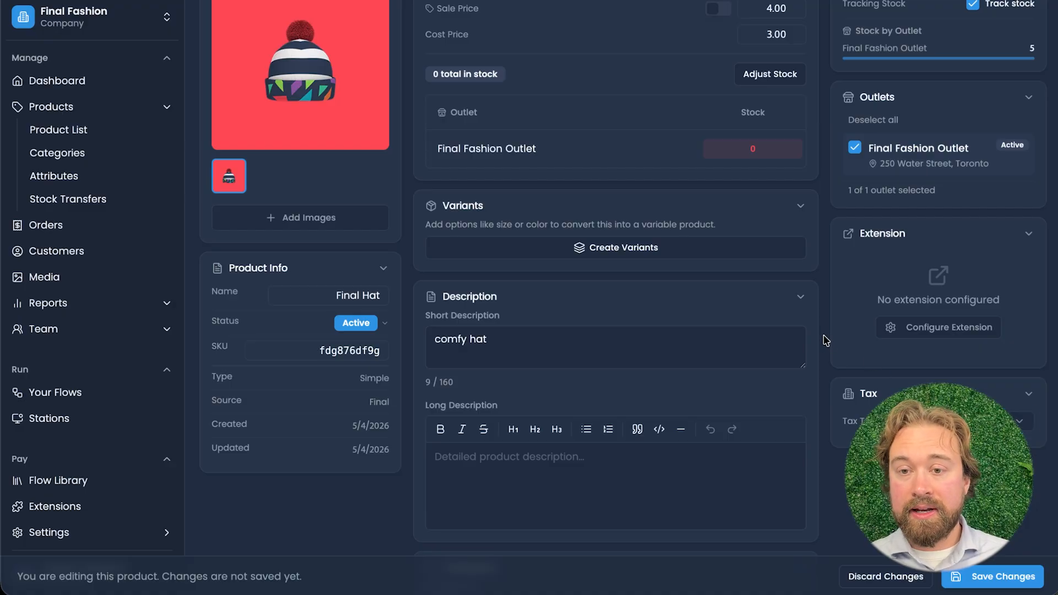
scroll(825, 340, "up", 3)
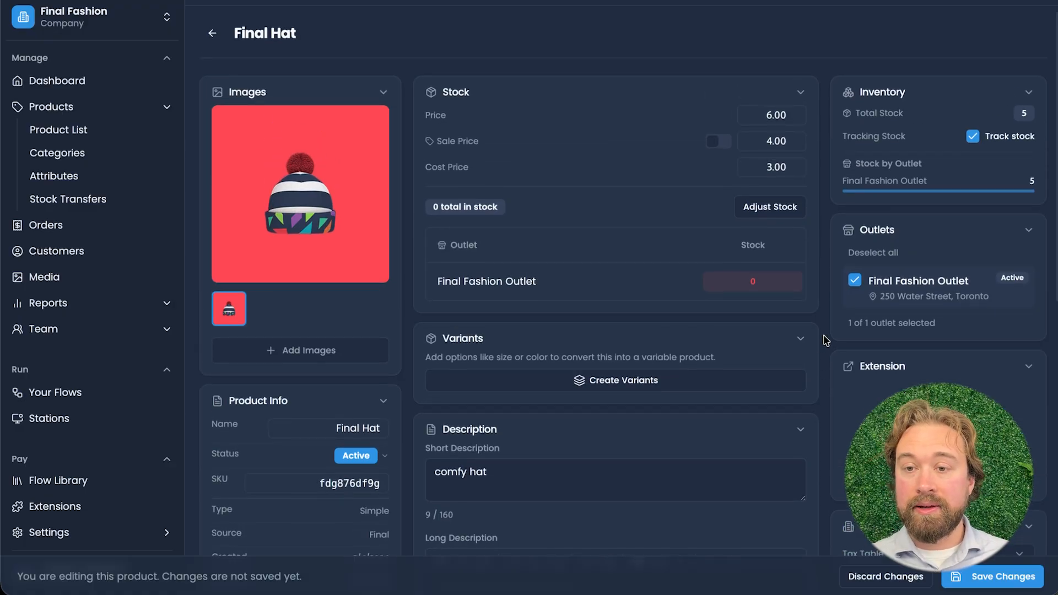
scroll(824, 340, "up", 1)
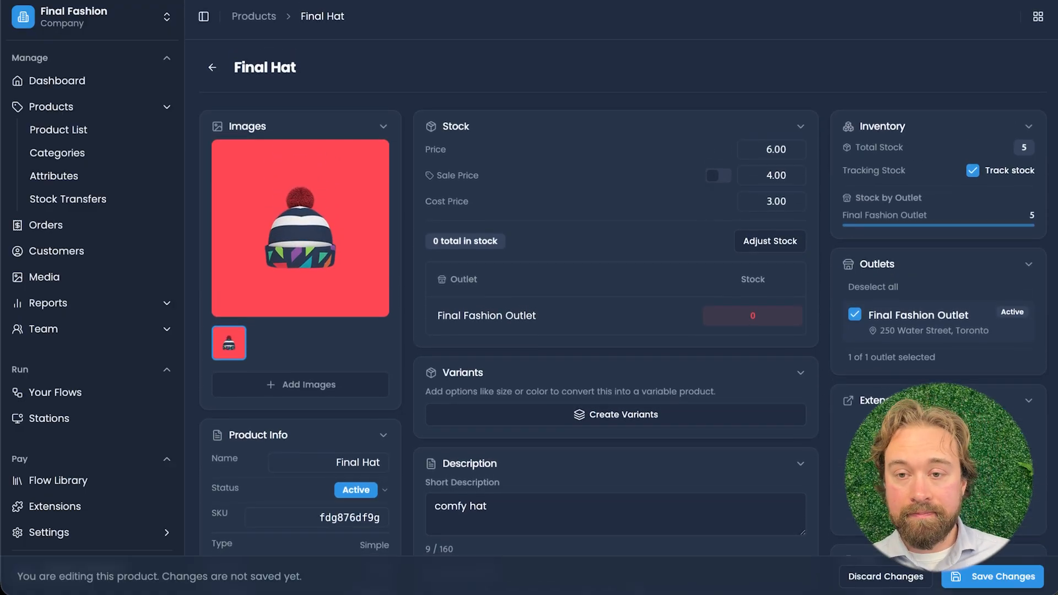
left_click(982, 576)
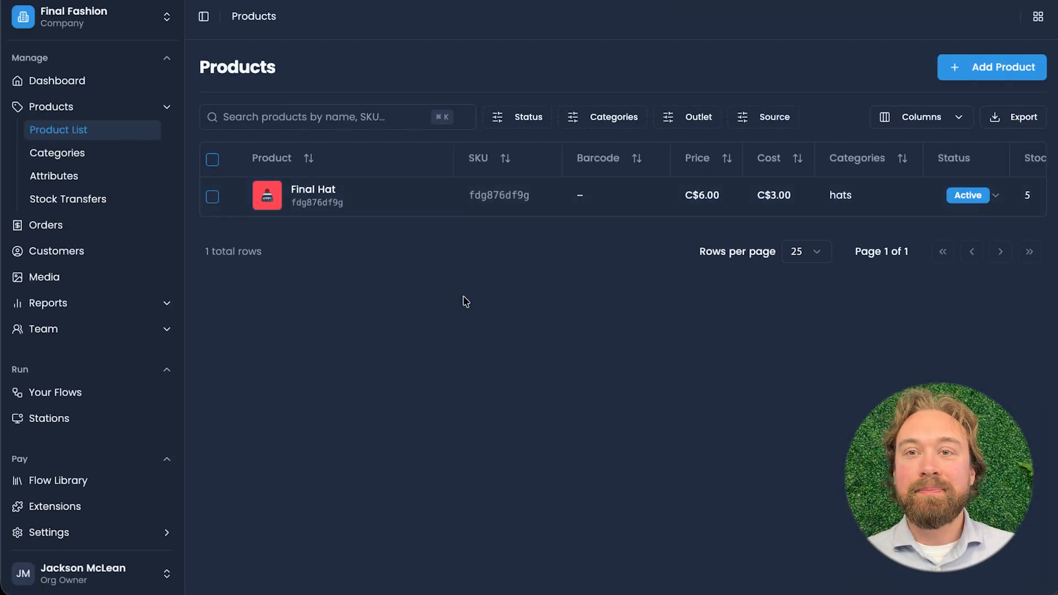
Start a new product named "Final shirt" and upload the turquoise shirt image for it
left_click(998, 73)
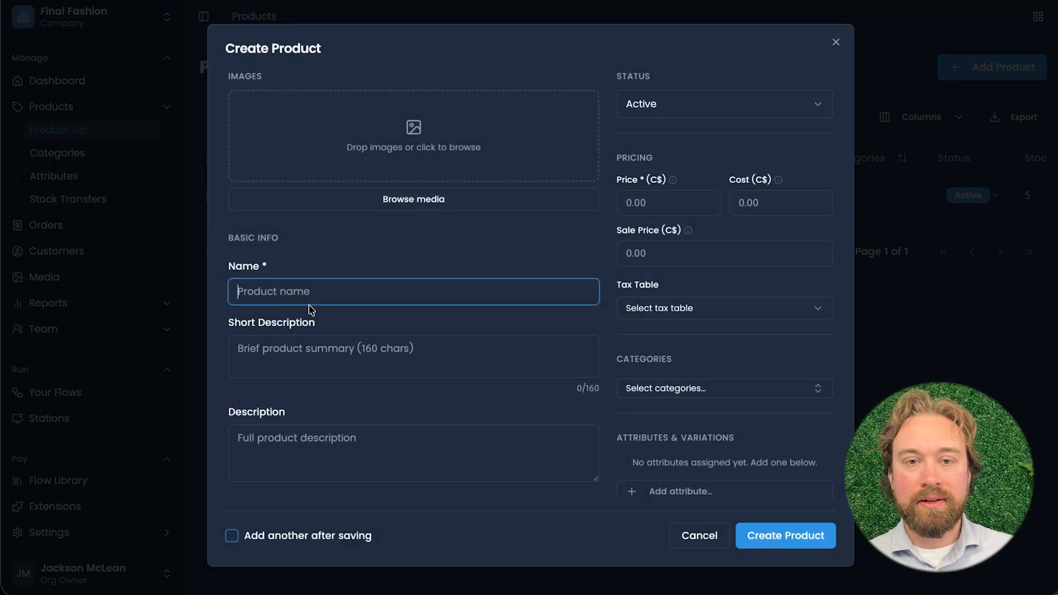
left_click(282, 293)
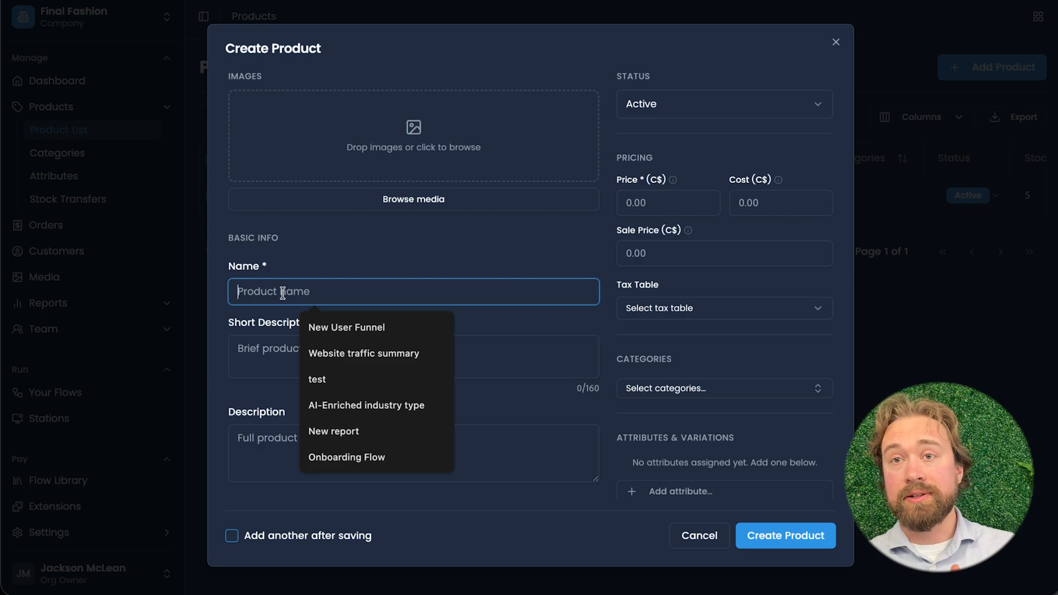
type("Fi")
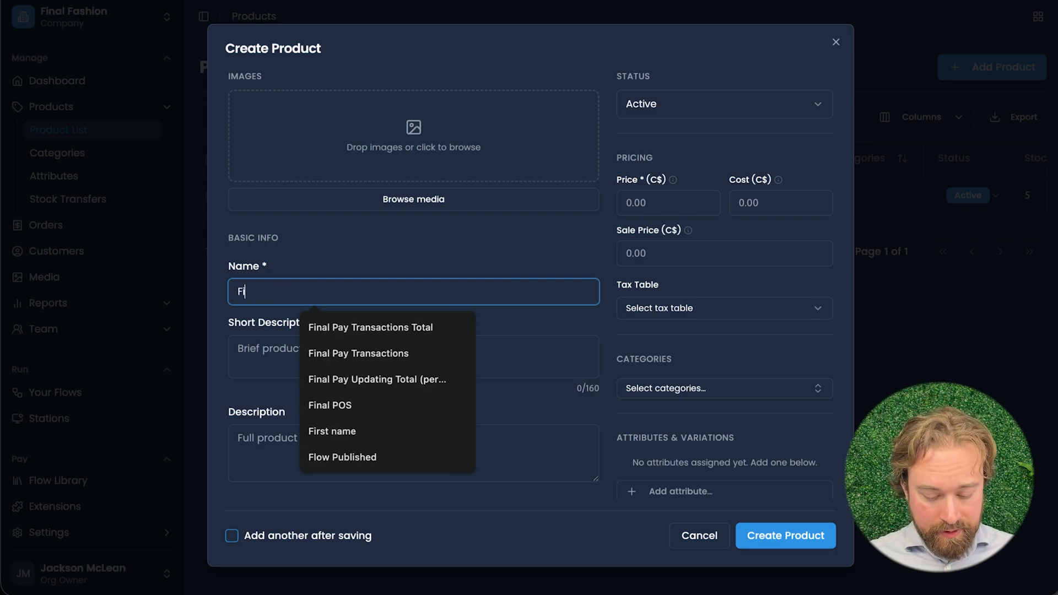
type("nal shirt")
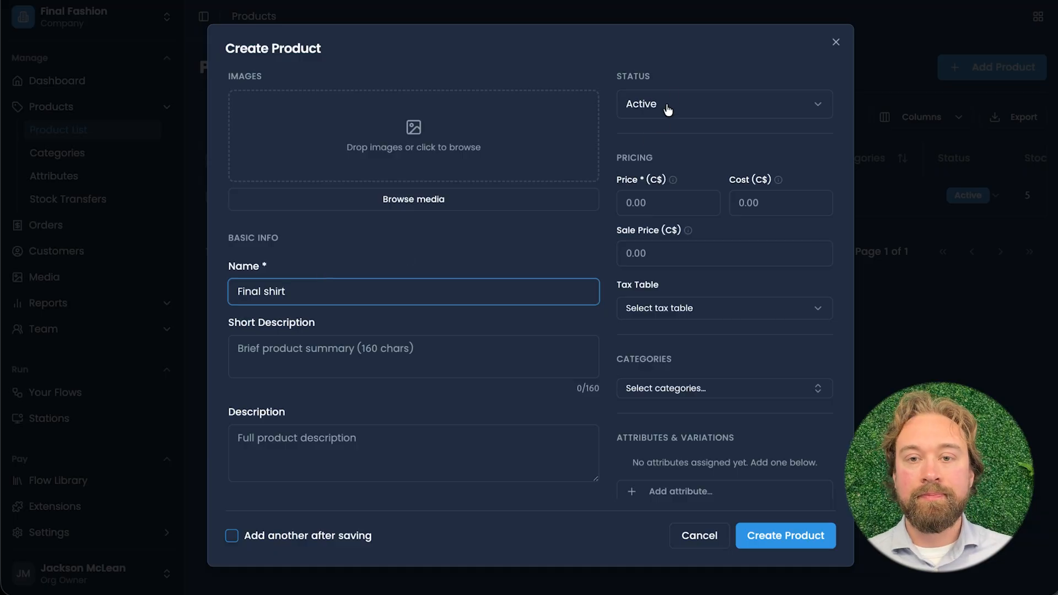
left_click(409, 141)
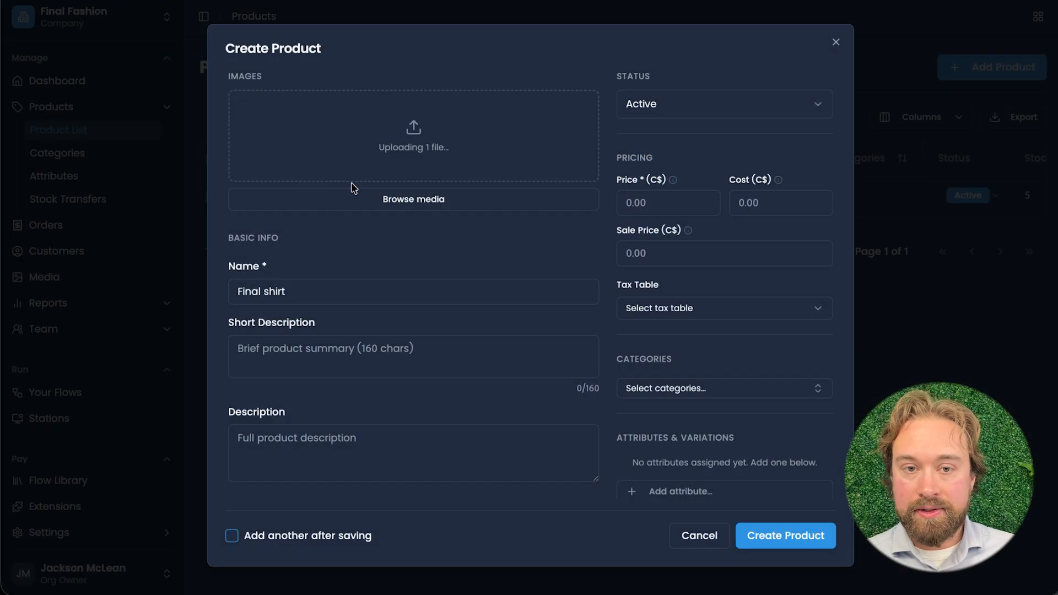
Set the shirt's price to 20 and its cost to 10
left_click(648, 201)
type("20")
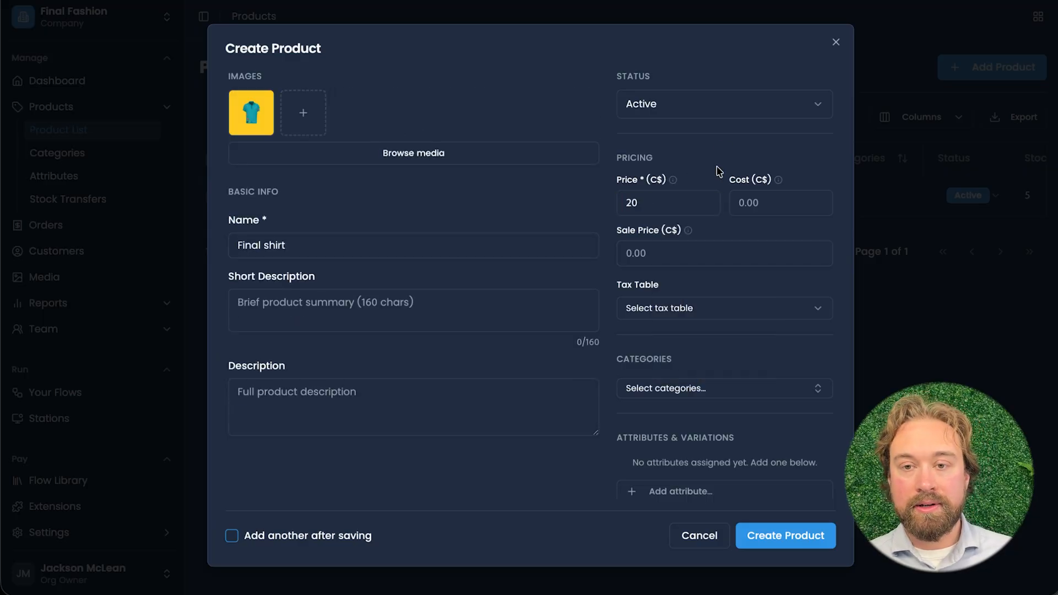
left_click(796, 203)
type("10")
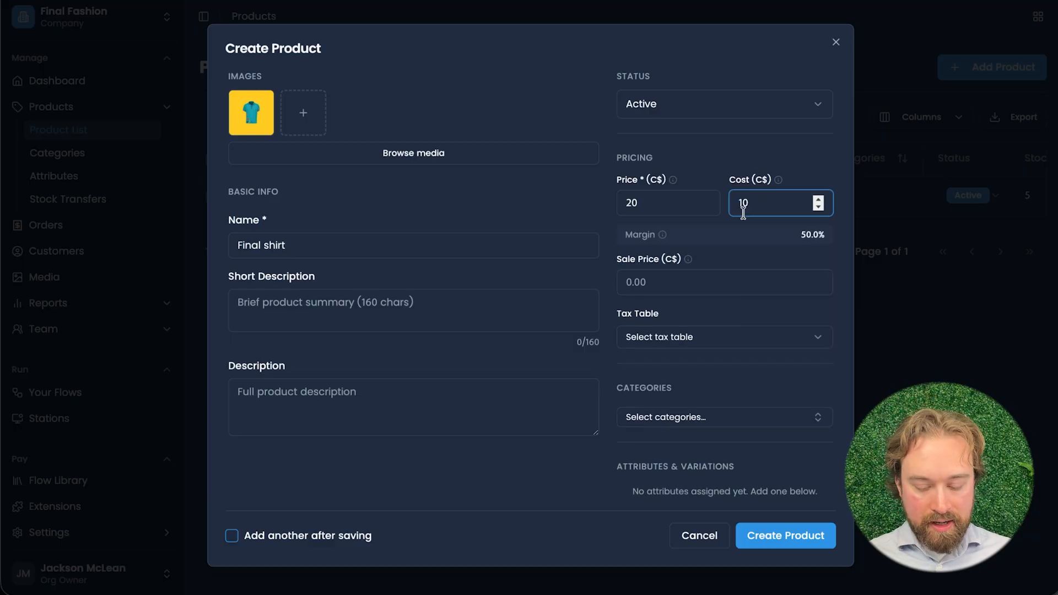
left_click(713, 205)
Assign the NL HST tax table to the new shirt product
scroll(716, 251, "down", 2)
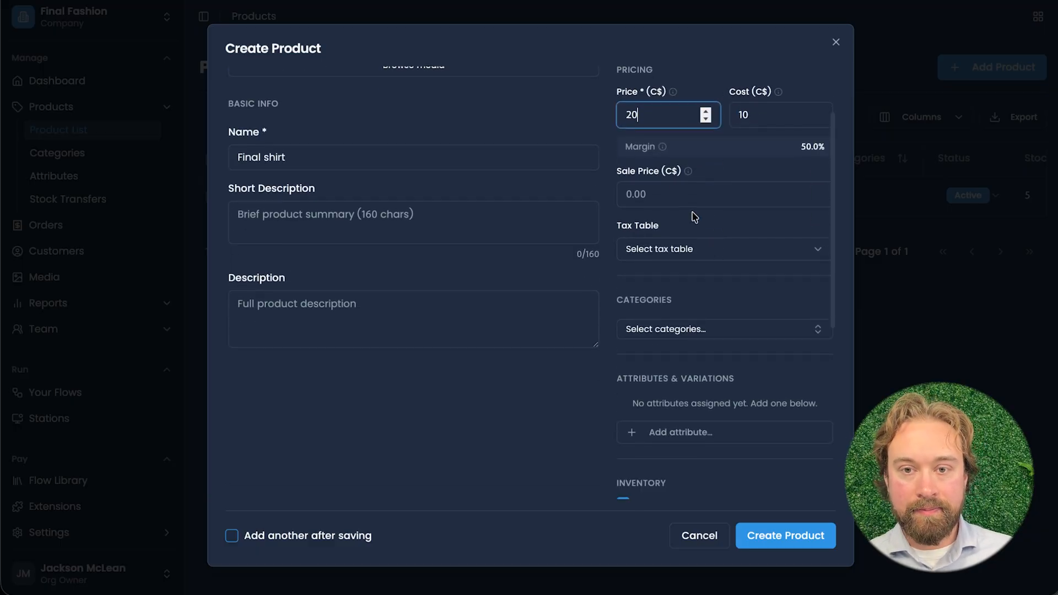
left_click(692, 249)
left_click(667, 300)
left_click(684, 215)
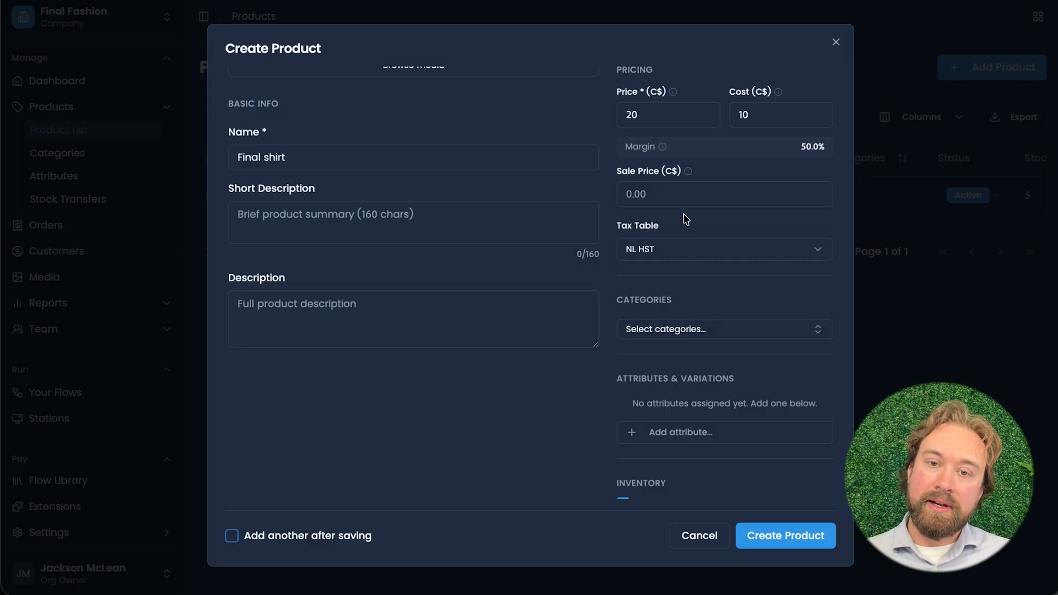
Create a new category for the shirt with the name "shirts" and the description "shirts"
scroll(669, 298, "down", 2)
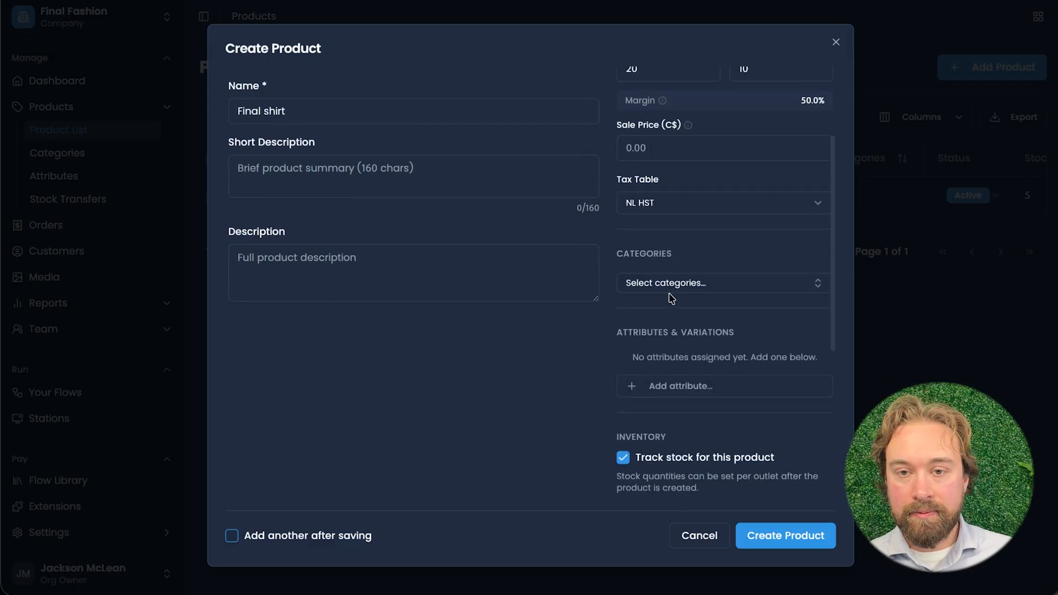
left_click(678, 269)
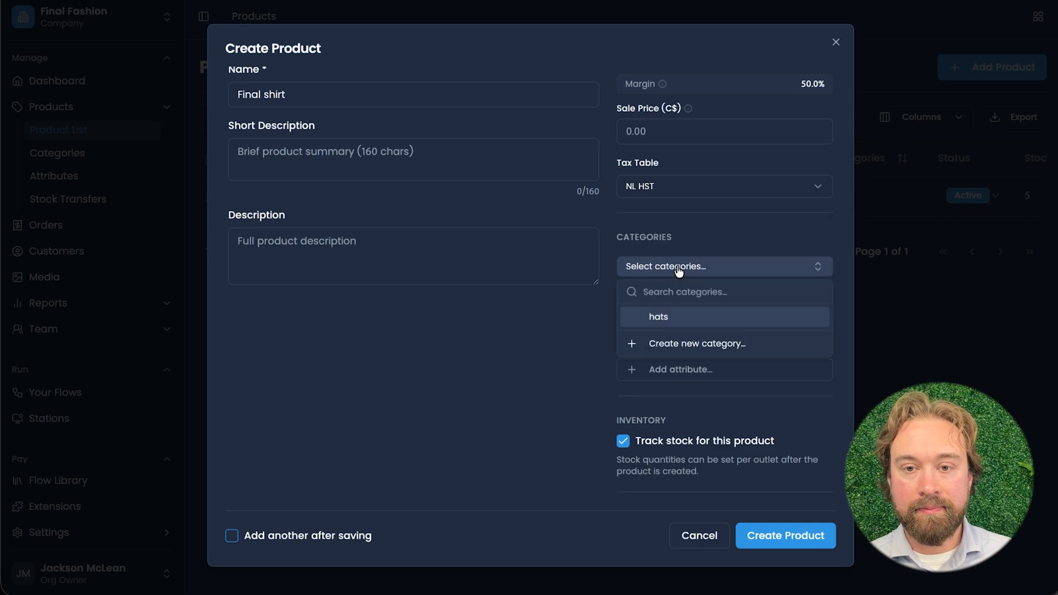
left_click(684, 343)
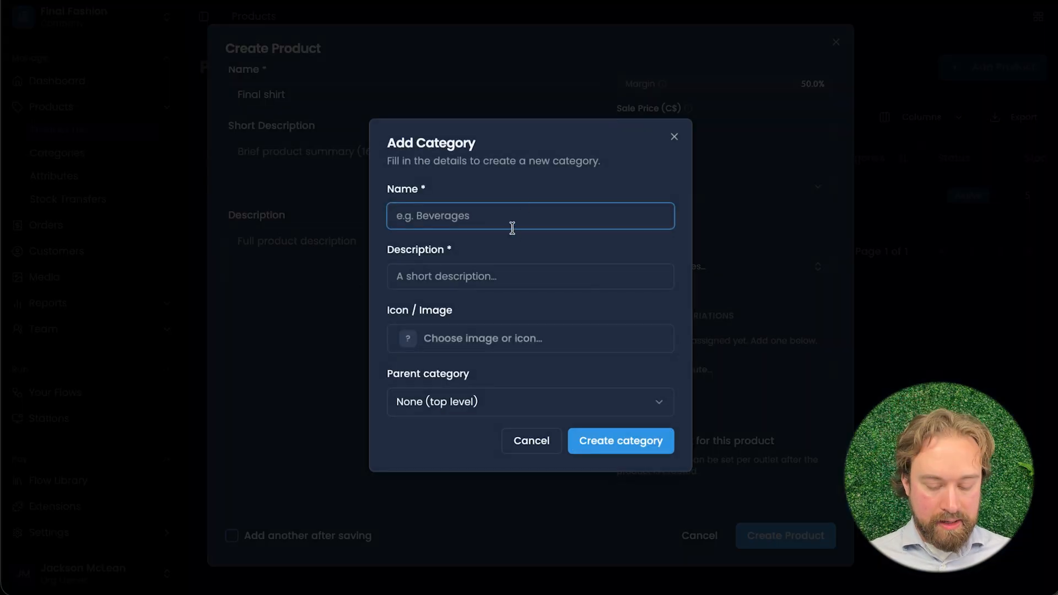
type("shirts")
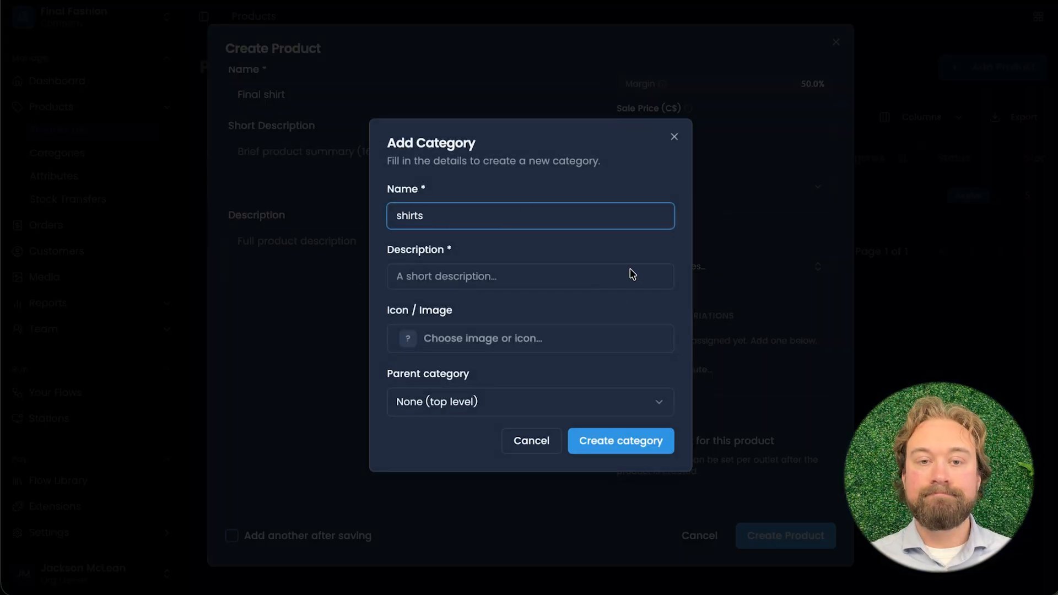
left_click(454, 276)
type("shirts")
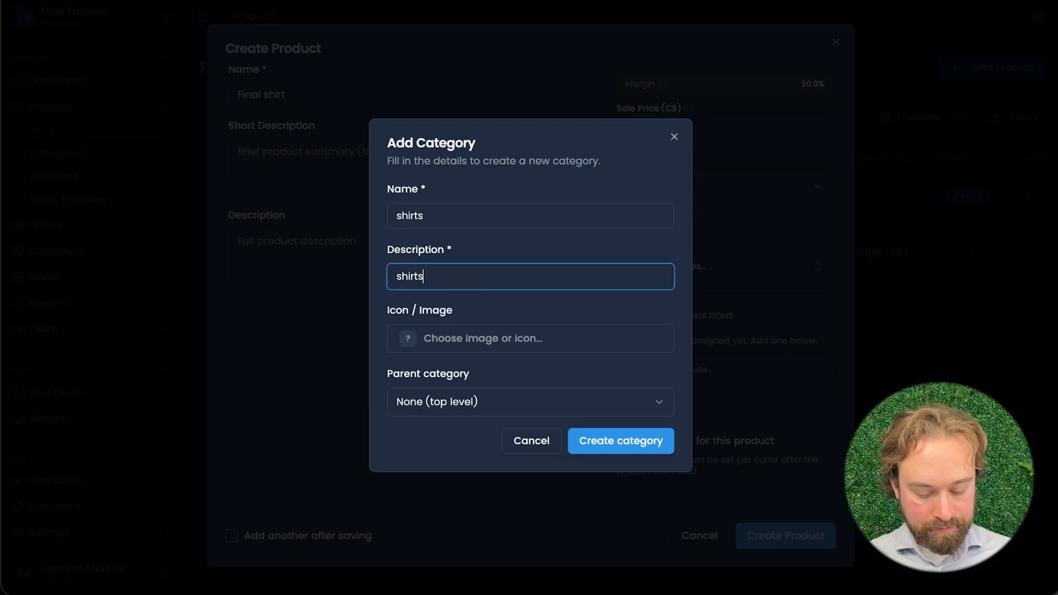
left_click(606, 450)
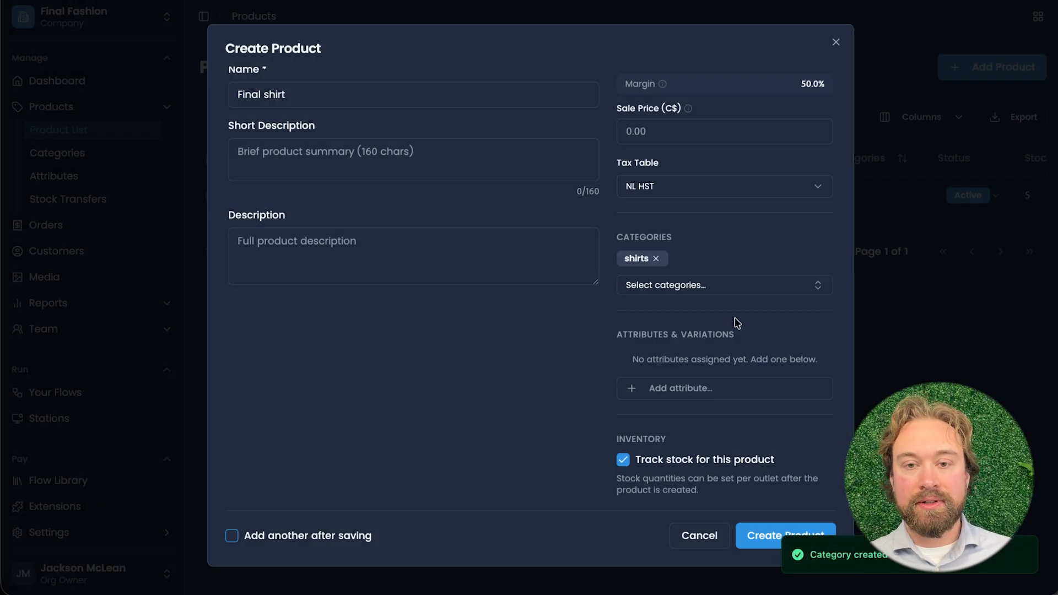
Create a Size attribute with the option values Small, Medium and Large, and assign it to the shirt
scroll(736, 322, "down", 3)
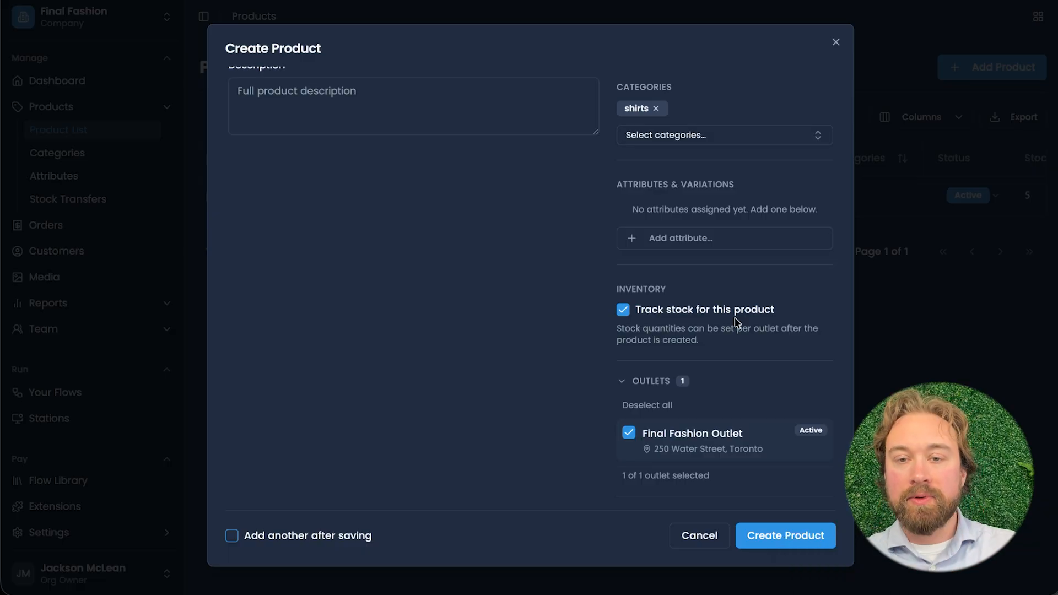
left_click(689, 239)
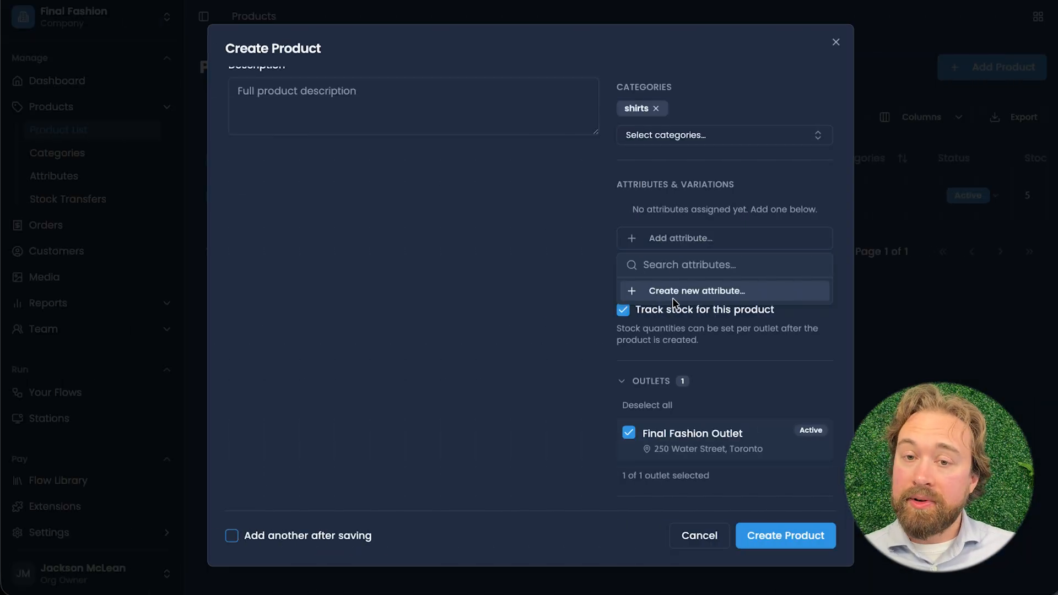
left_click(674, 292)
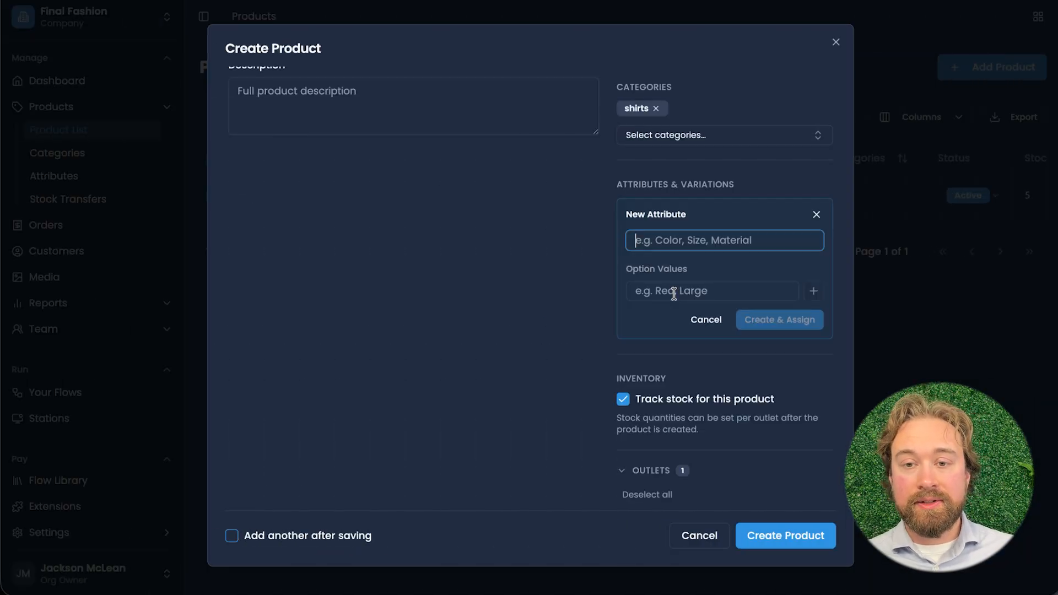
type("Size")
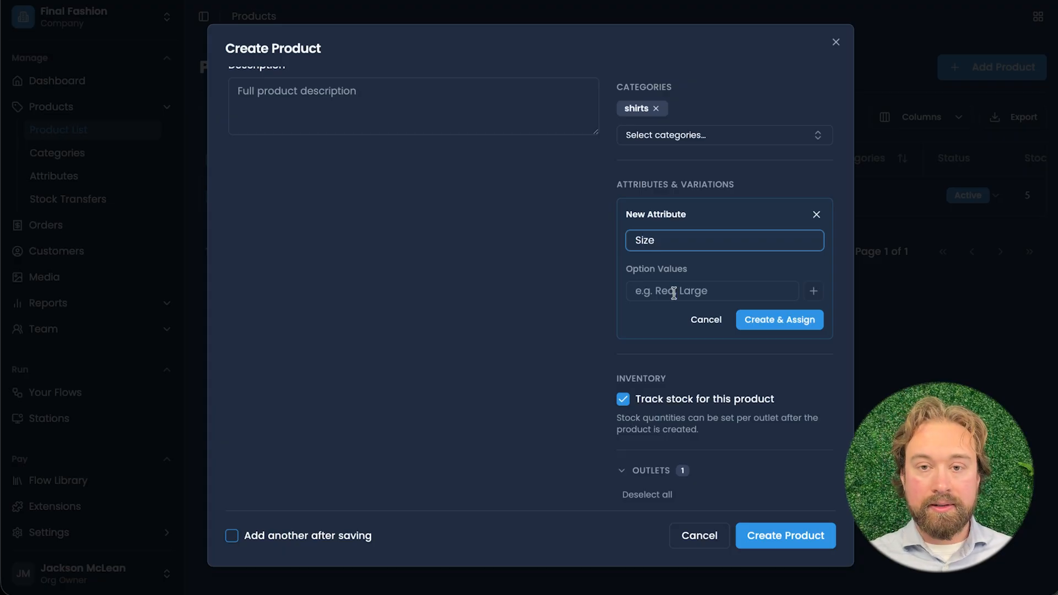
left_click(682, 288)
type("Small")
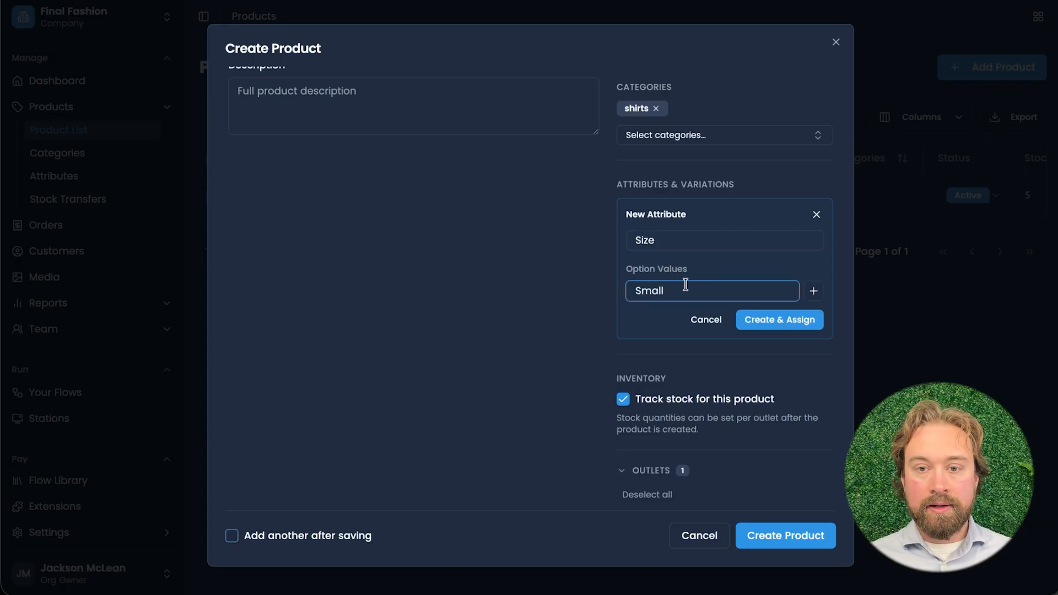
left_click(814, 291)
left_click(729, 290)
type("Medium")
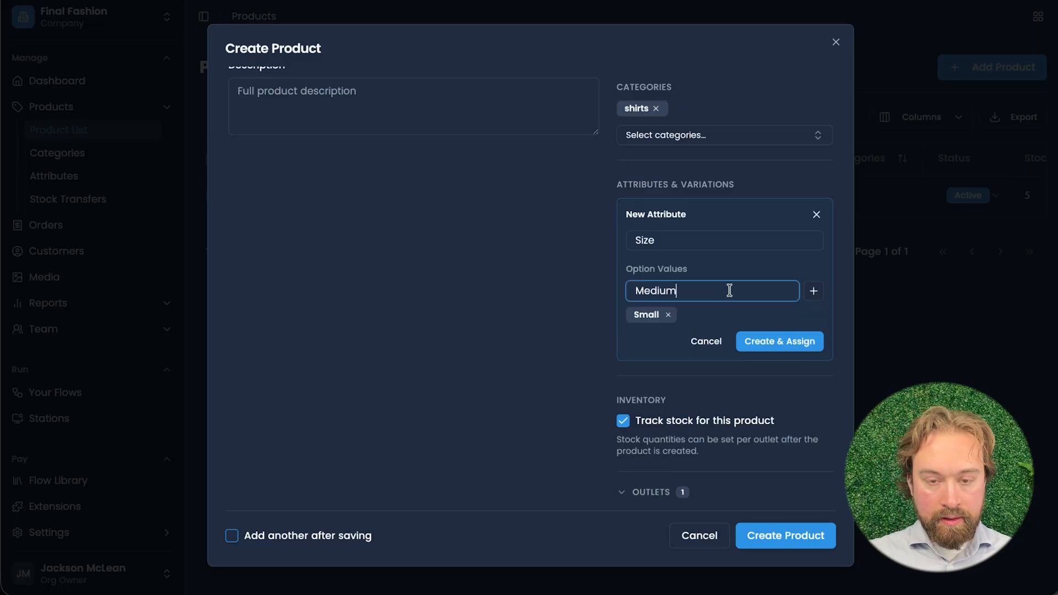
left_click(810, 293)
left_click(726, 289)
type("Large")
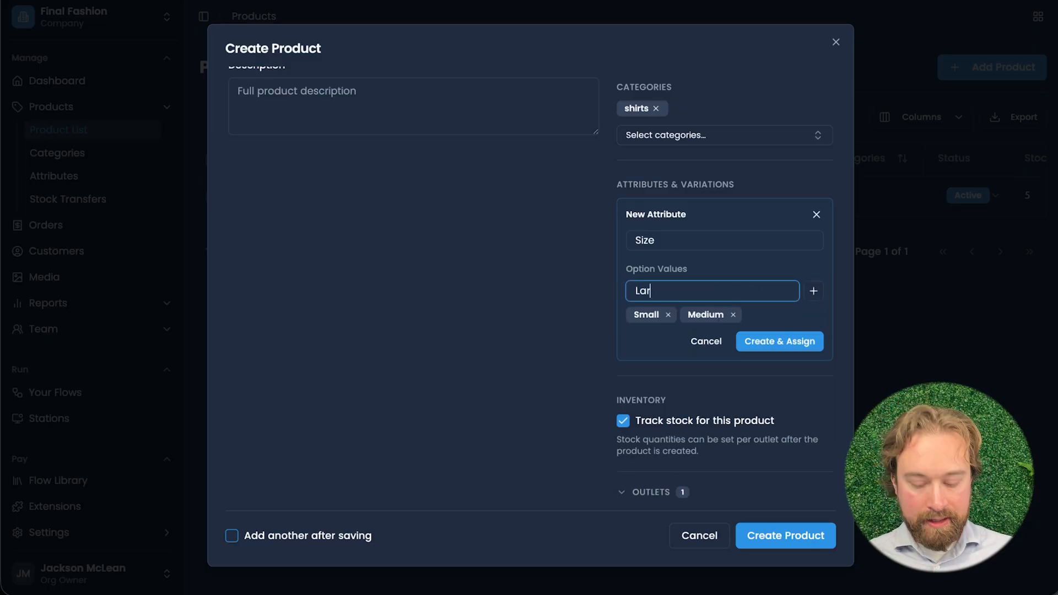
left_click(813, 291)
left_click(781, 342)
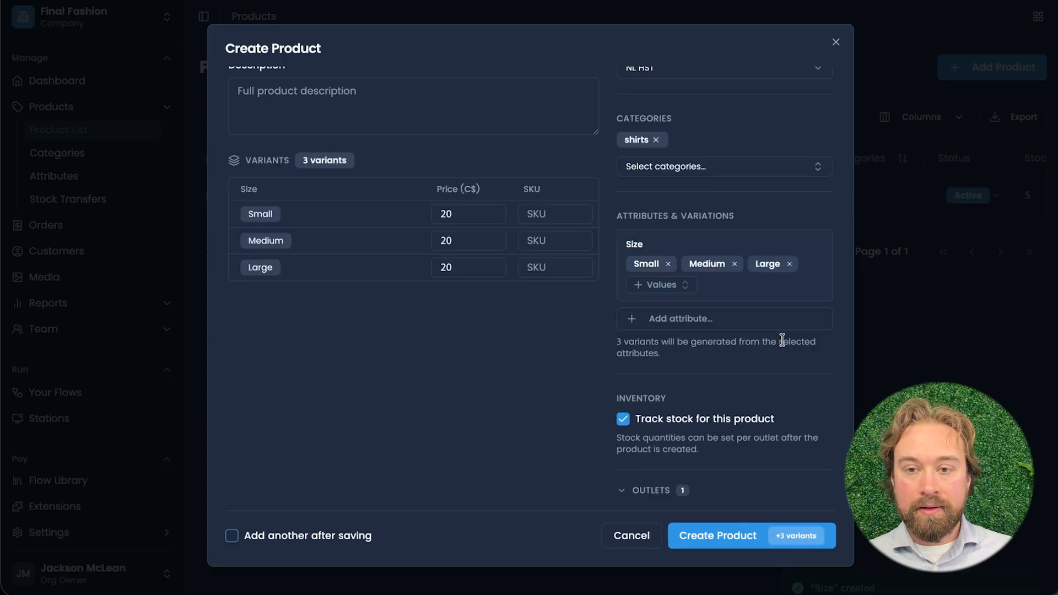
Start a new attribute named Colour for the shirt and add Turquoise as its first option value
left_click(730, 324)
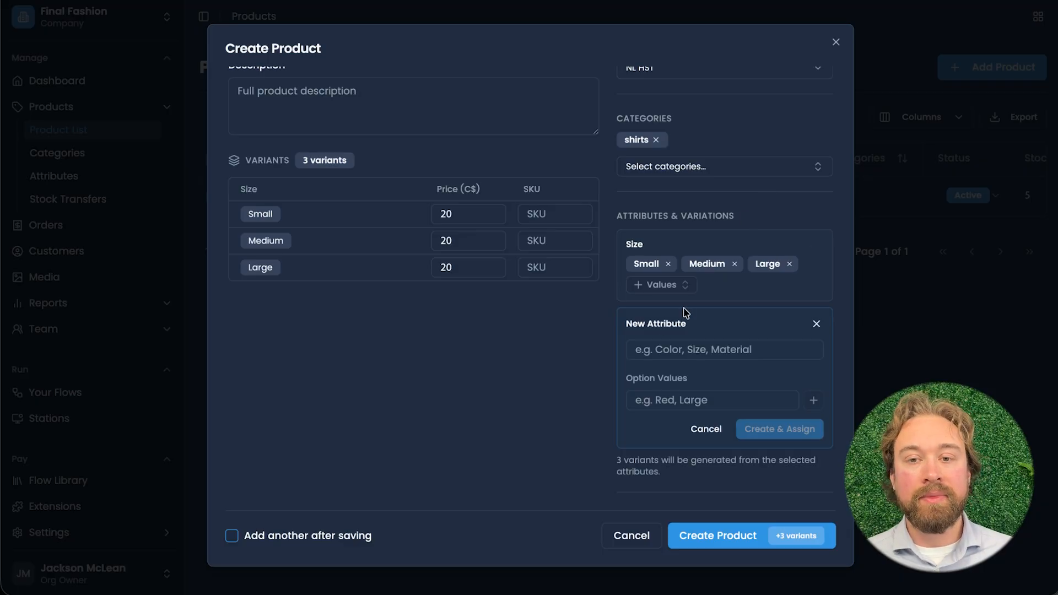
left_click(669, 354)
type("Colour")
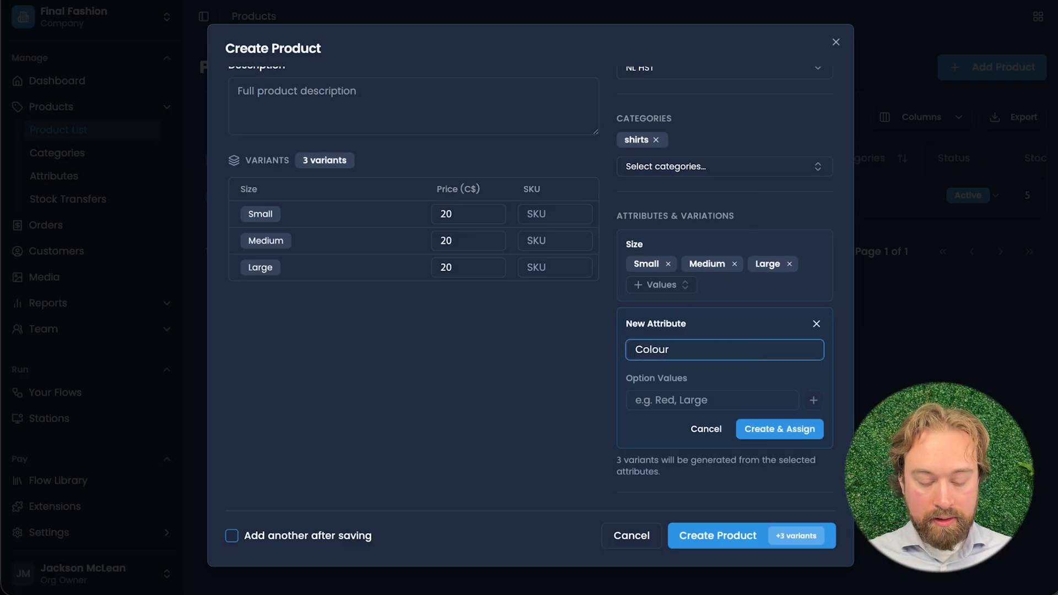
left_click(649, 398)
type("Tur")
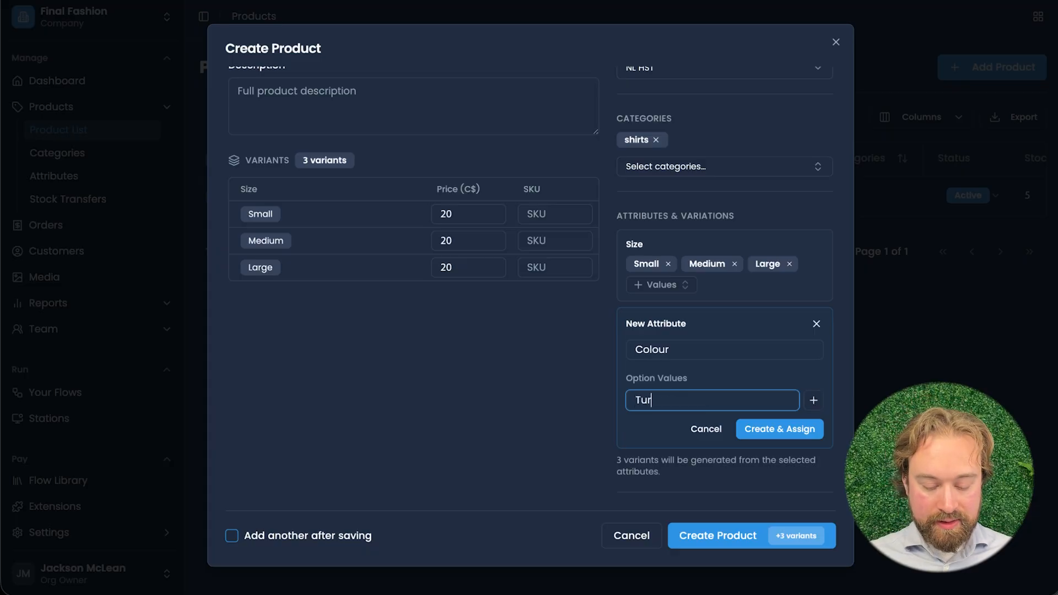
type("quiose")
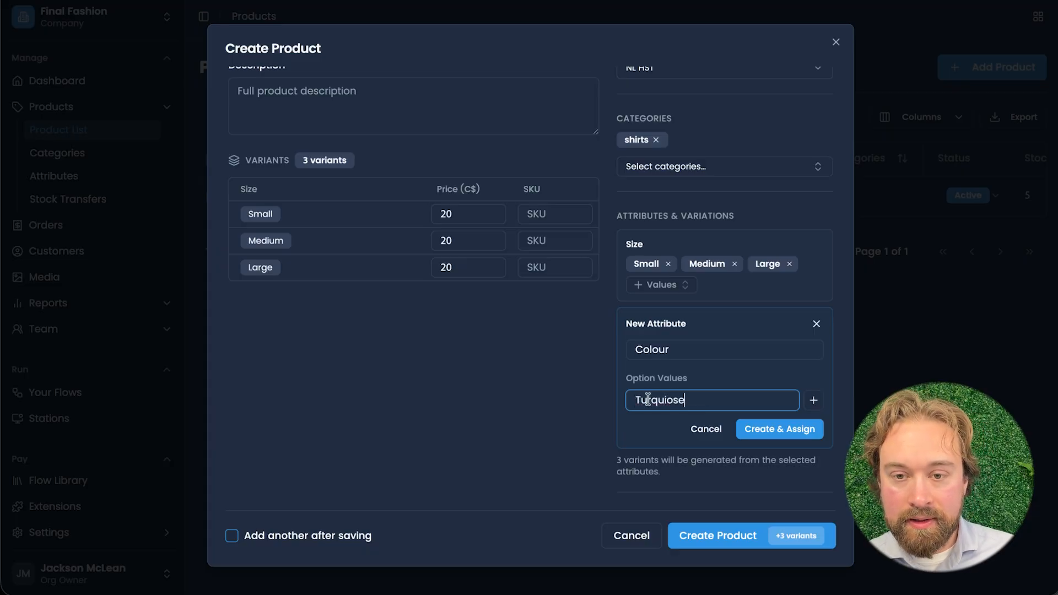
key("BackSpace")
key("BackSpace")
key("BackSpace")
key("BackSpace")
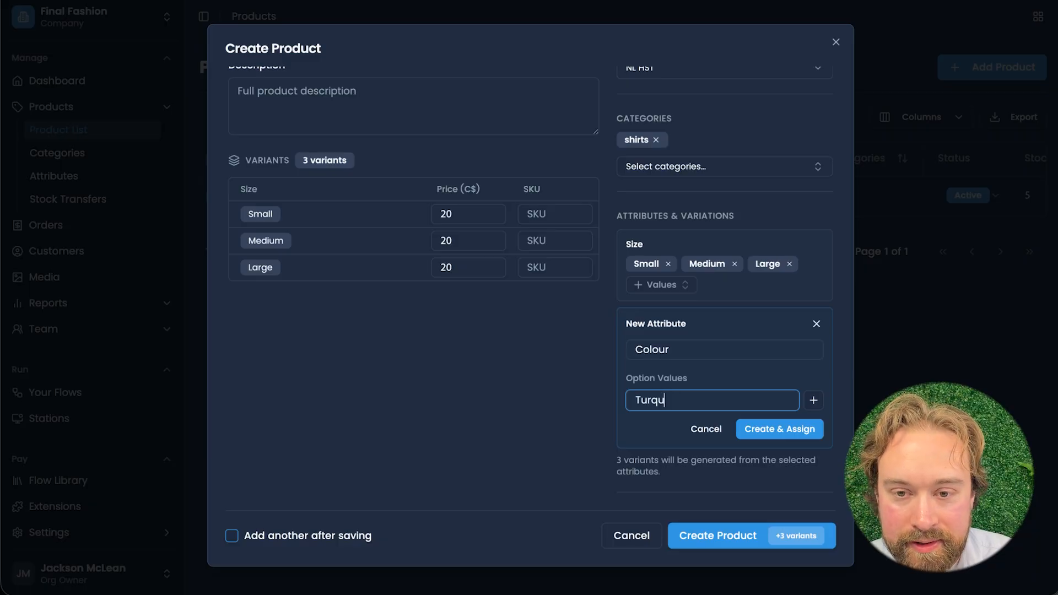
type("oise")
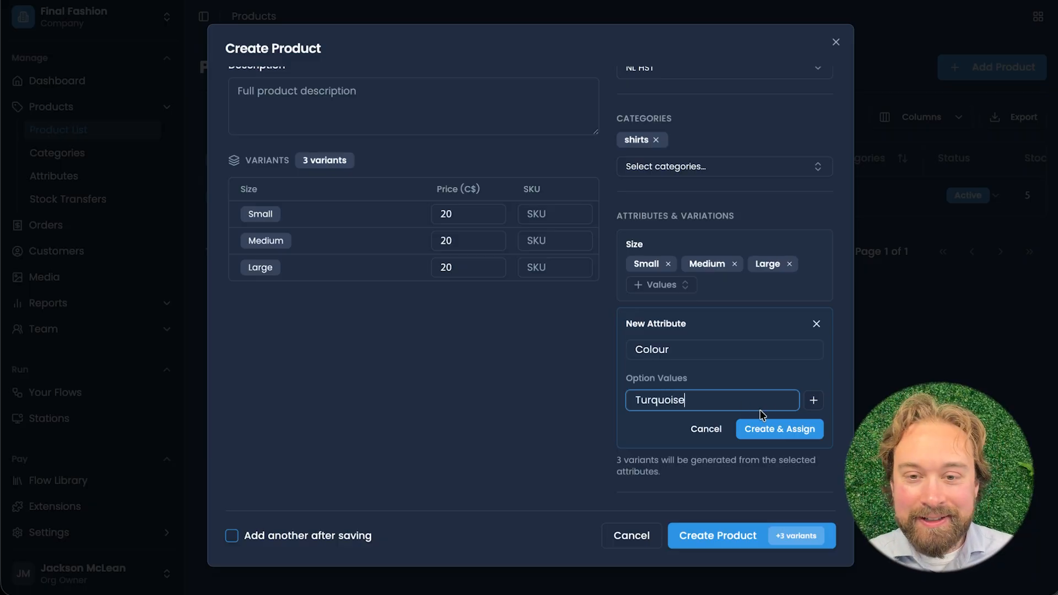
left_click(813, 399)
Add Red as the second colour option, and create the Colour attribute and assign it to the shirt
left_click(737, 404)
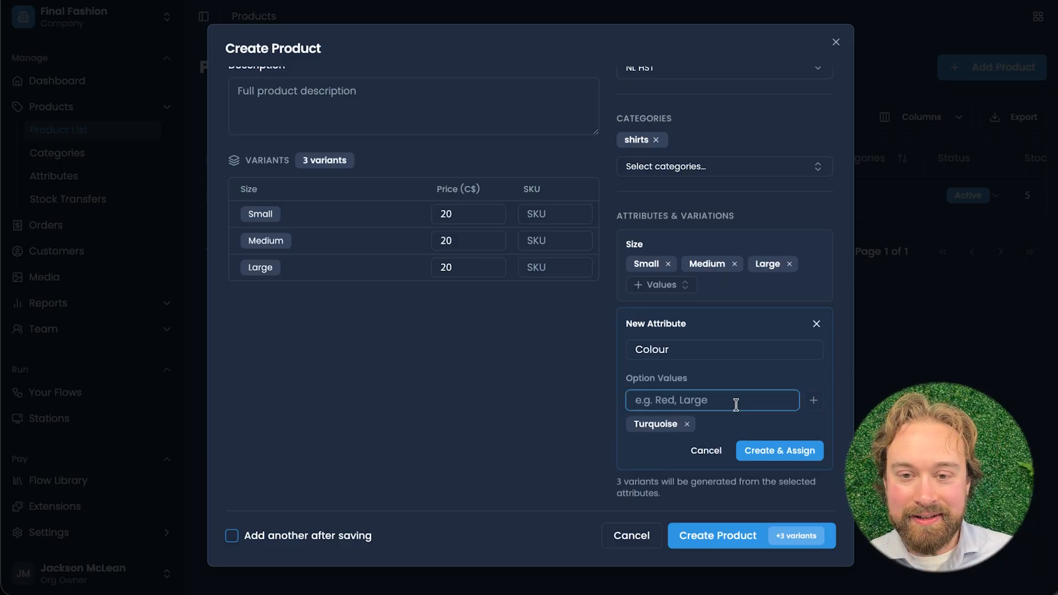
type("Red")
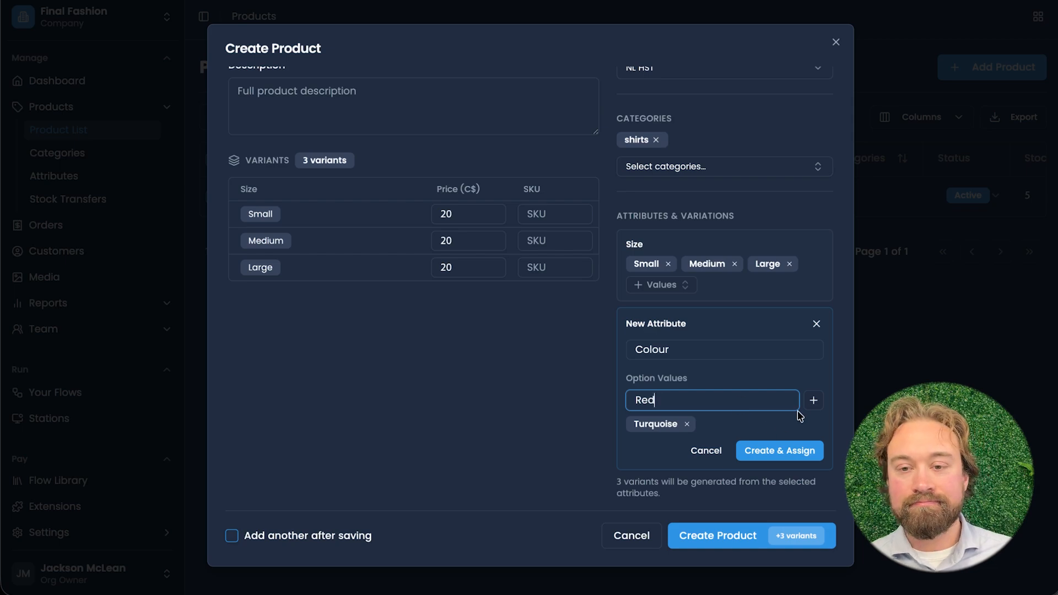
left_click(813, 400)
left_click(794, 454)
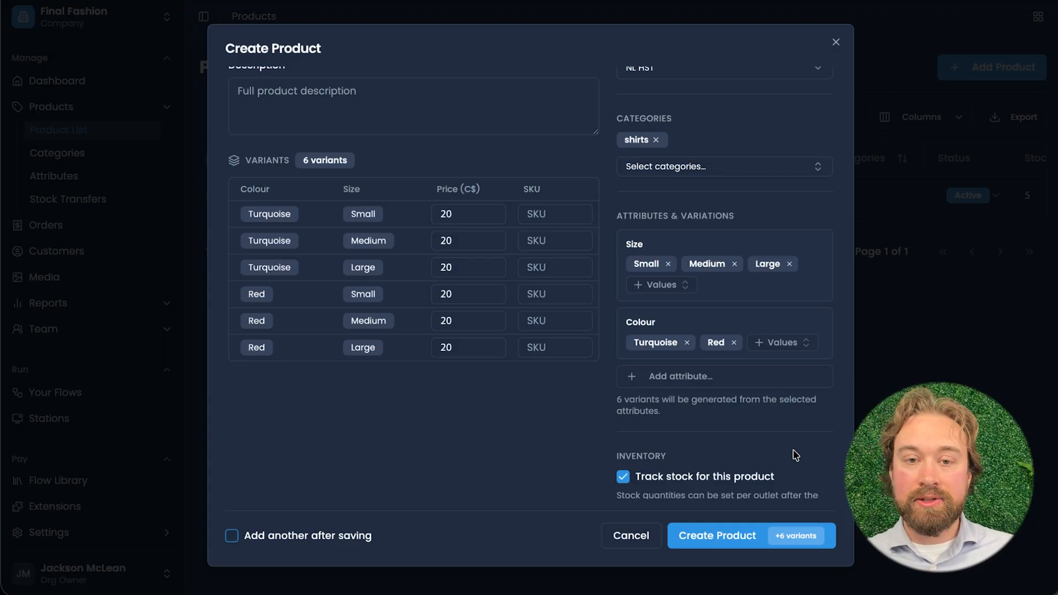
Review the variant, inventory and outlet settings and create the shirt product with its colour and size variants
left_click(457, 215)
left_click(540, 215)
left_click(606, 335)
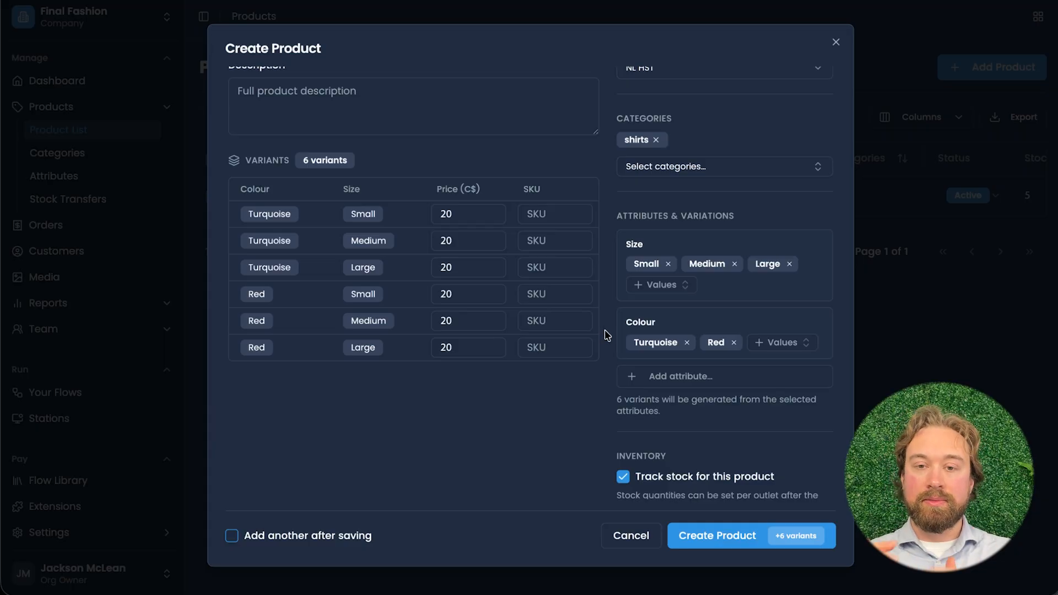
scroll(628, 358, "down", 3)
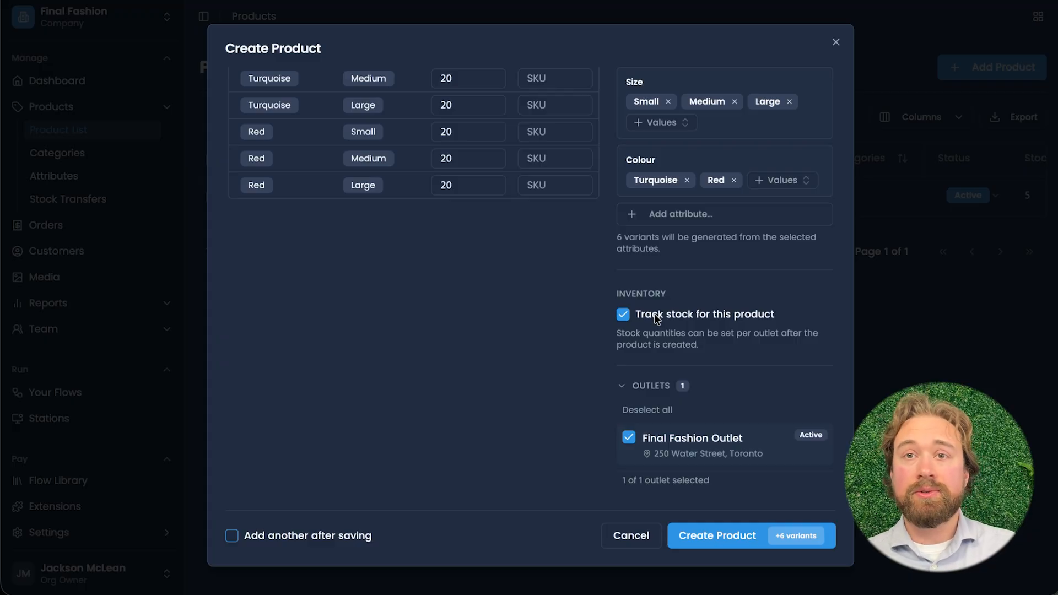
scroll(663, 362, "down", 3)
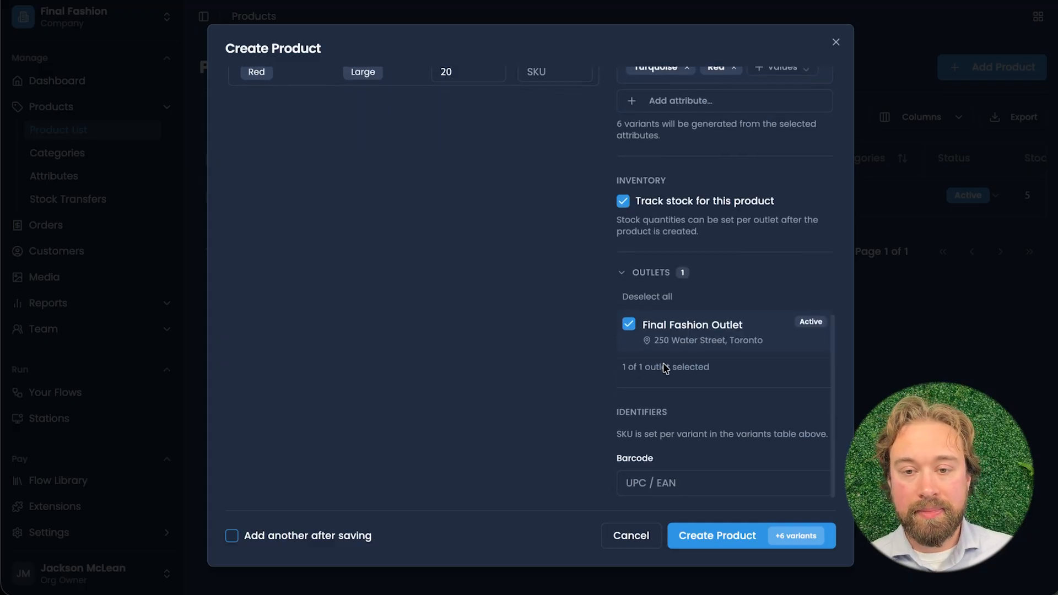
scroll(711, 418, "up", 1)
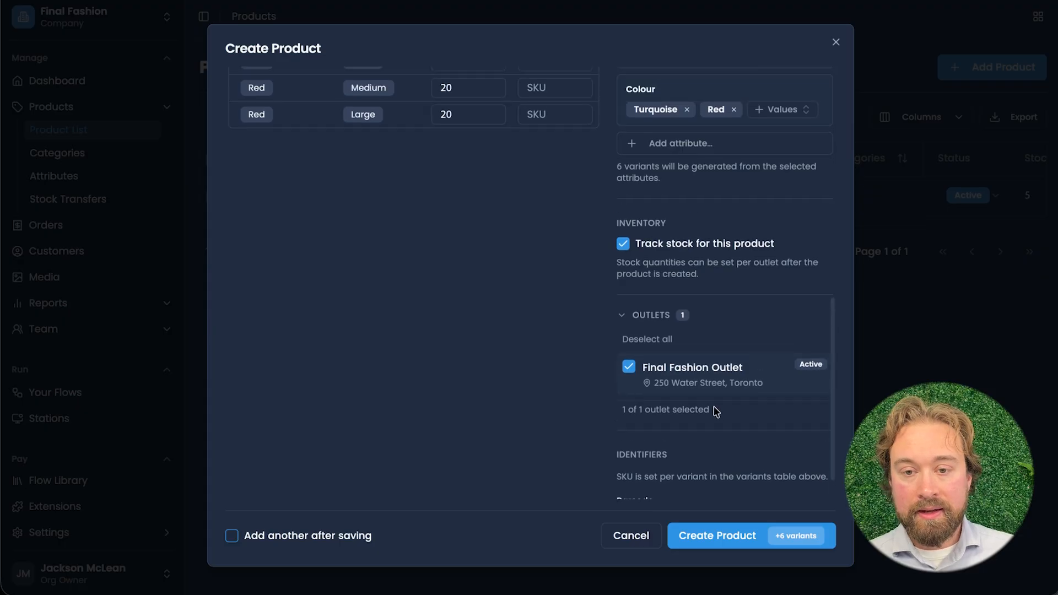
left_click(715, 537)
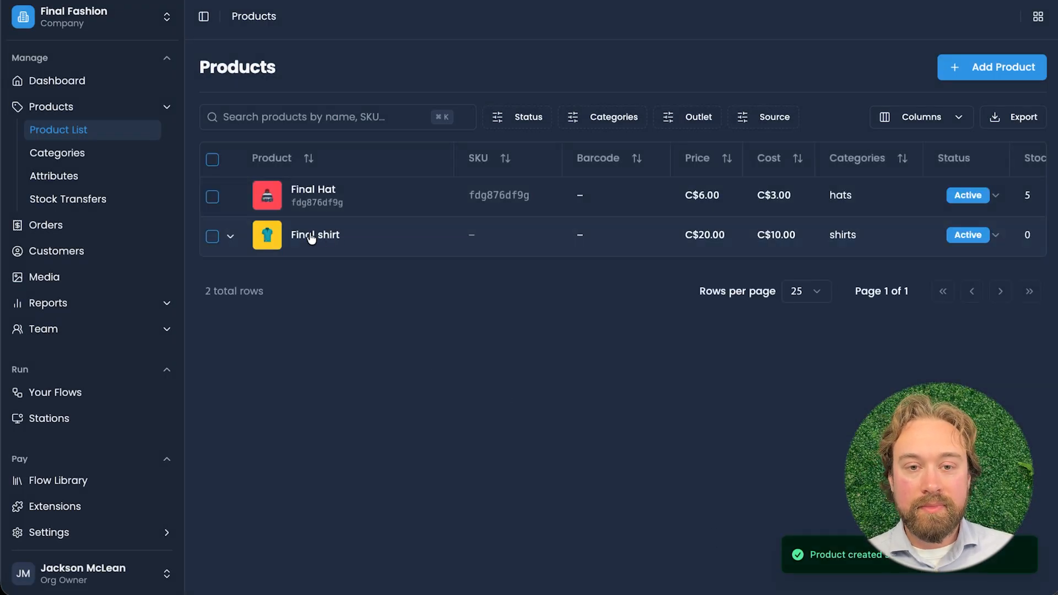
Expand the Final shirt's variants in the product list and open the product's details
left_click(230, 236)
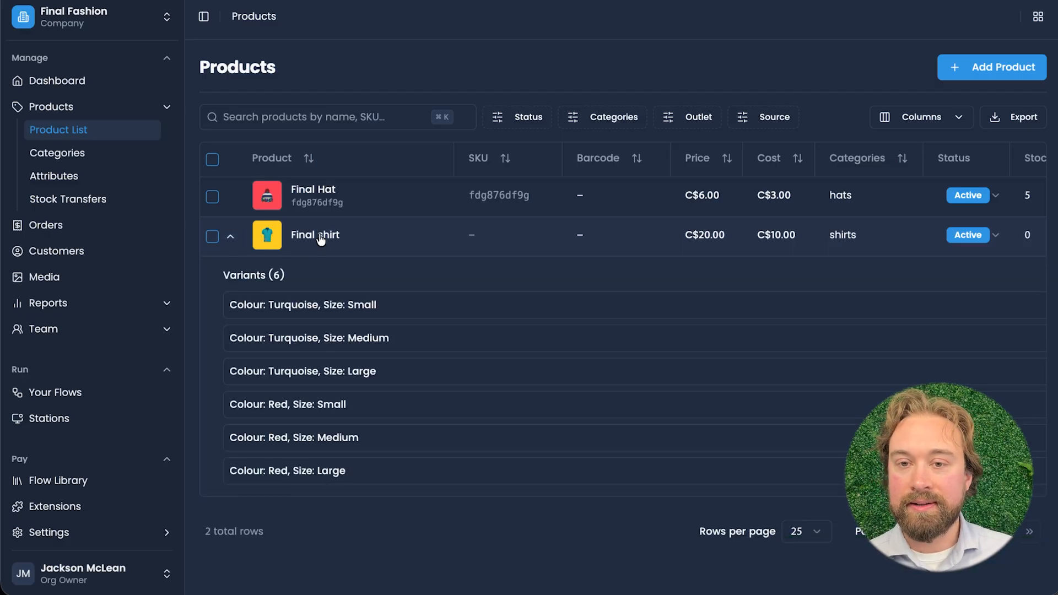
left_click(321, 237)
scroll(533, 278, "down", 3)
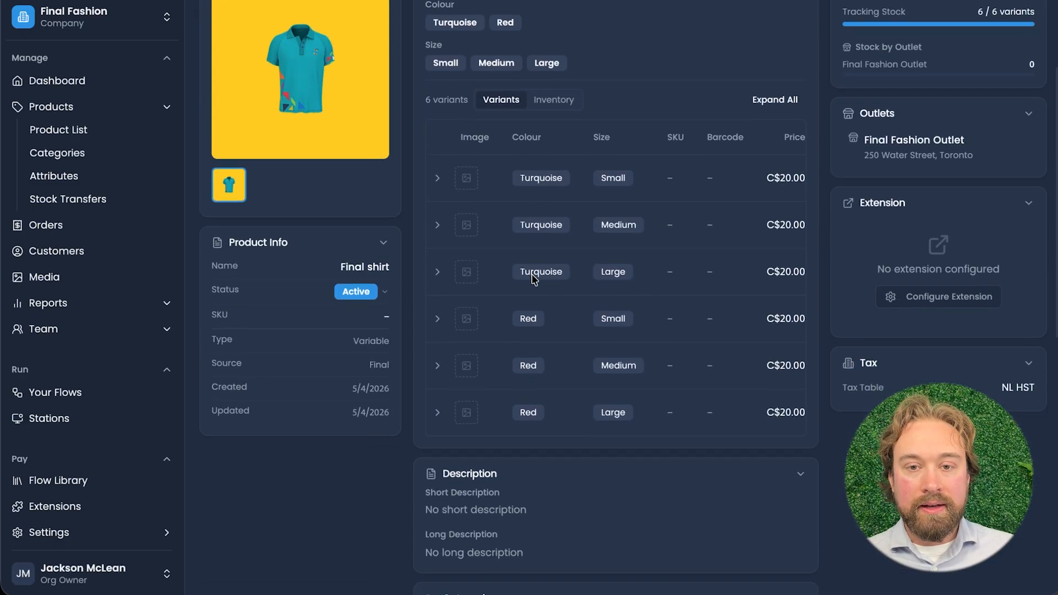
scroll(538, 207, "up", 2)
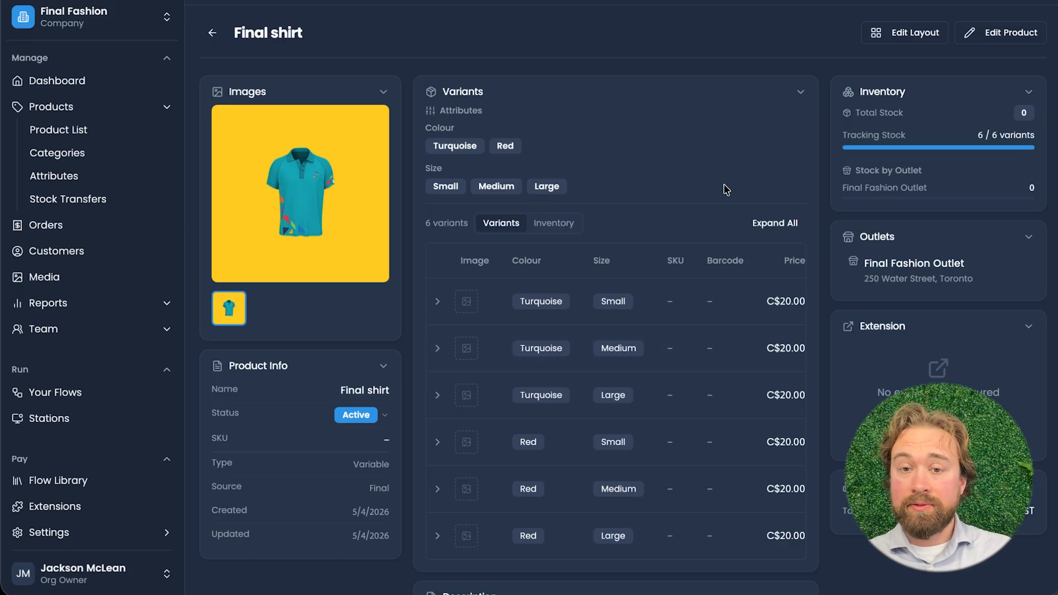
Set the stock of the Turquoise Large shirt variant at Final Fashion Outlet to 5
left_click(439, 394)
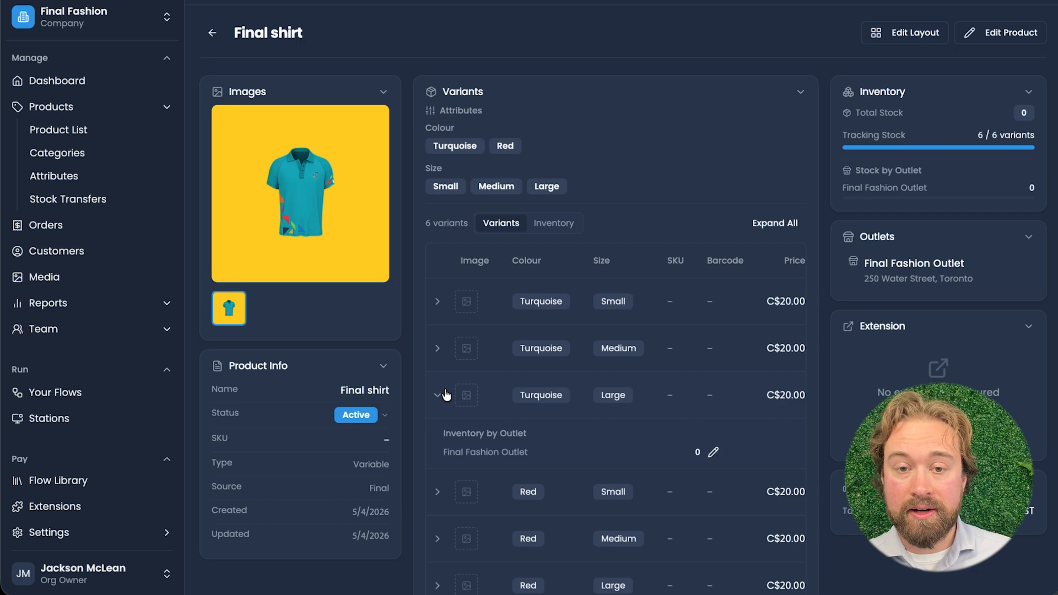
left_click(714, 452)
key("BackSpace")
type("5")
left_click(531, 473)
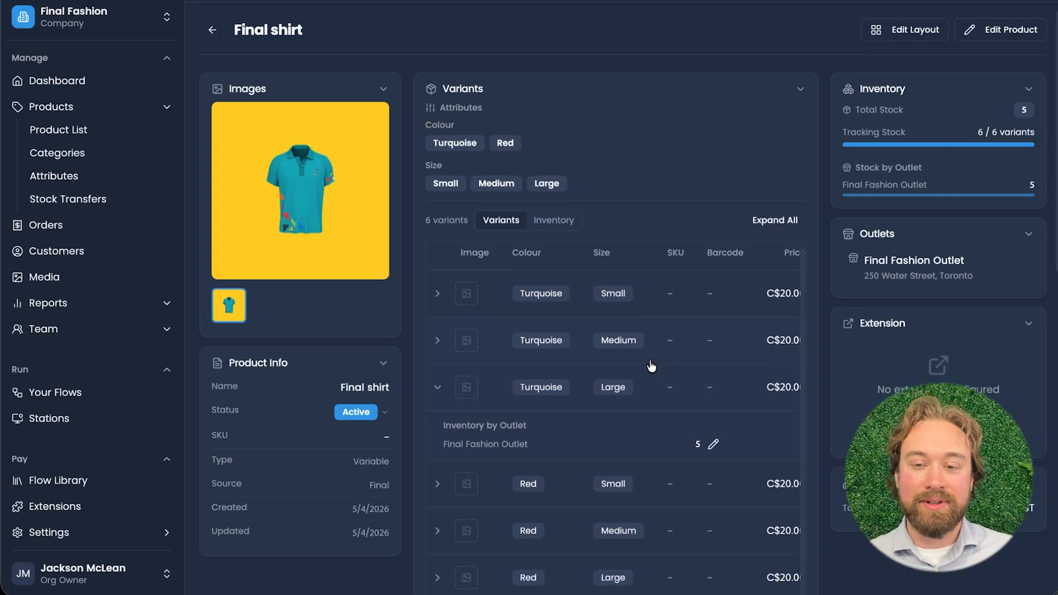
scroll(651, 365, "down", 8)
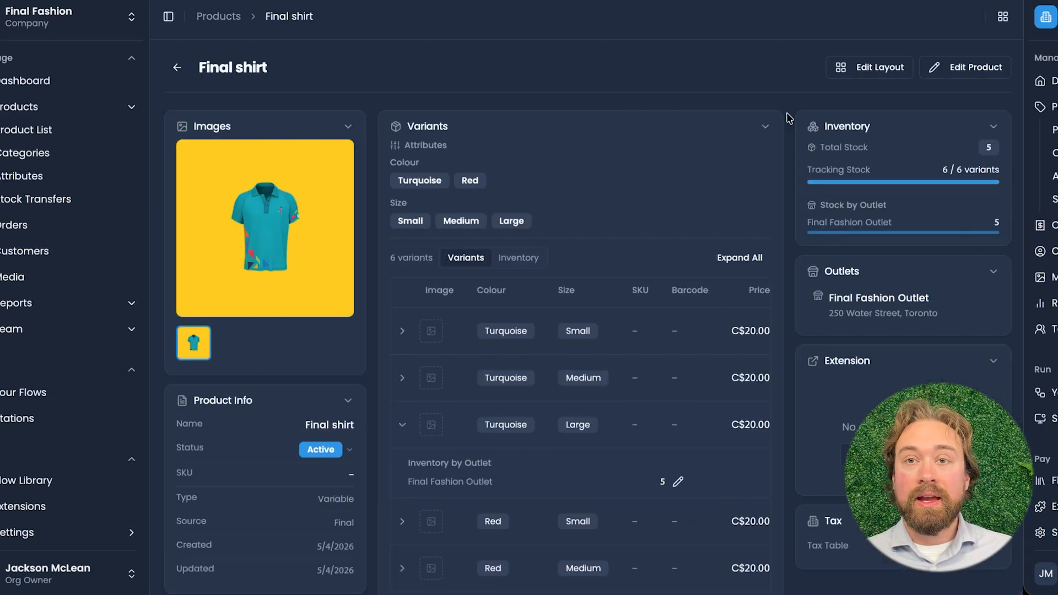